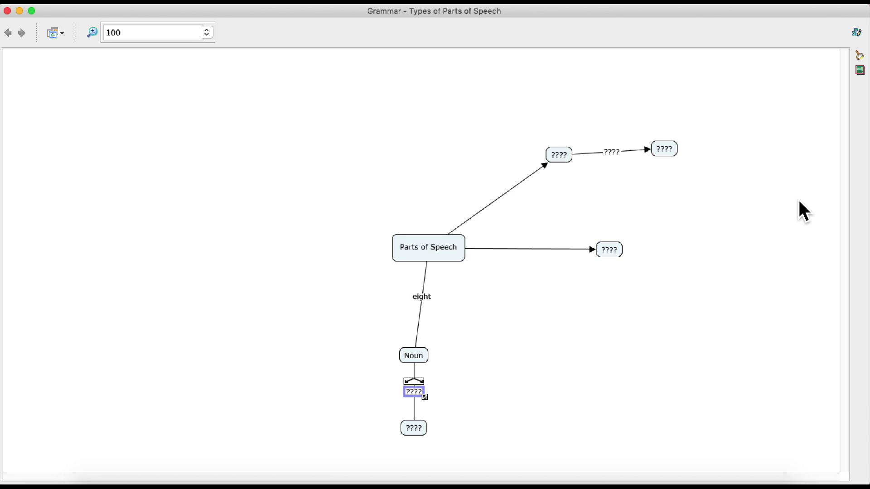
Show the Style Palette and place it on the empty canvas beside the concept map, with the linking phrase below Noun in text editing.
{"action": "right_click", "coordinate": [289, 12]}
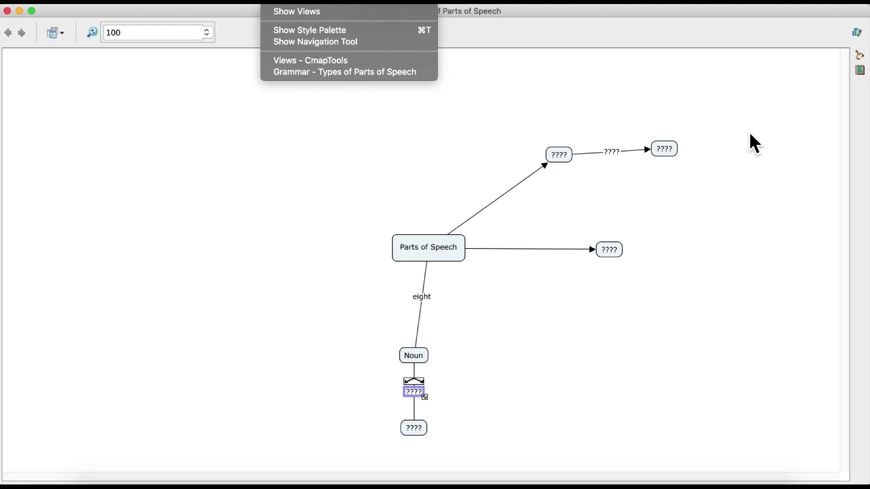
{"action": "key", "text": "Escape"}
{"action": "key", "text": "Return"}
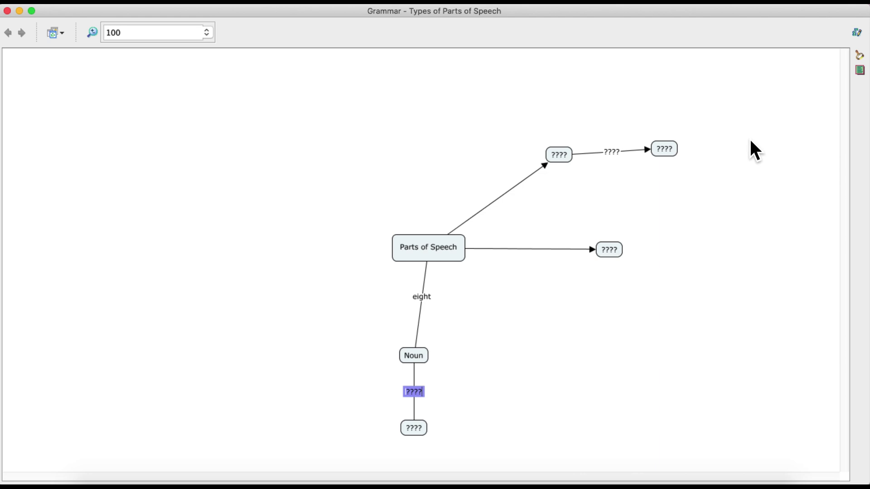
{"action": "key", "text": "super+t"}
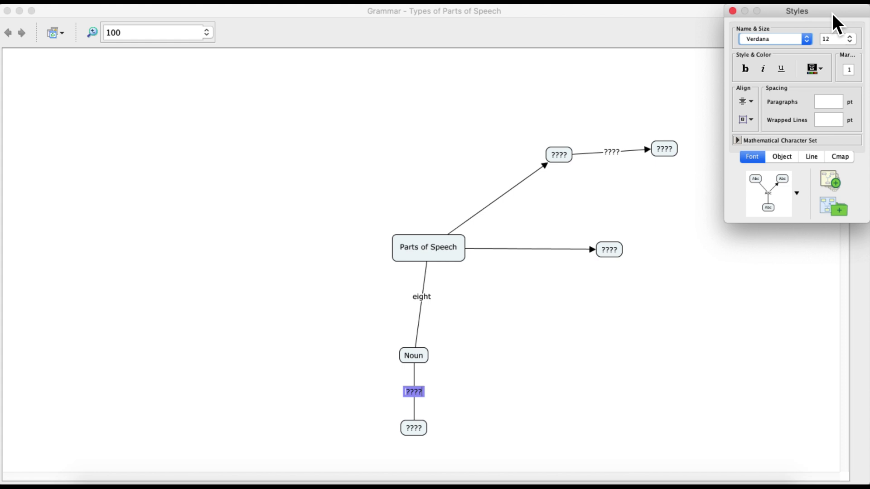
{"action": "left_click_drag", "start_coordinate": [828, 14], "coordinate": [767, 58]}
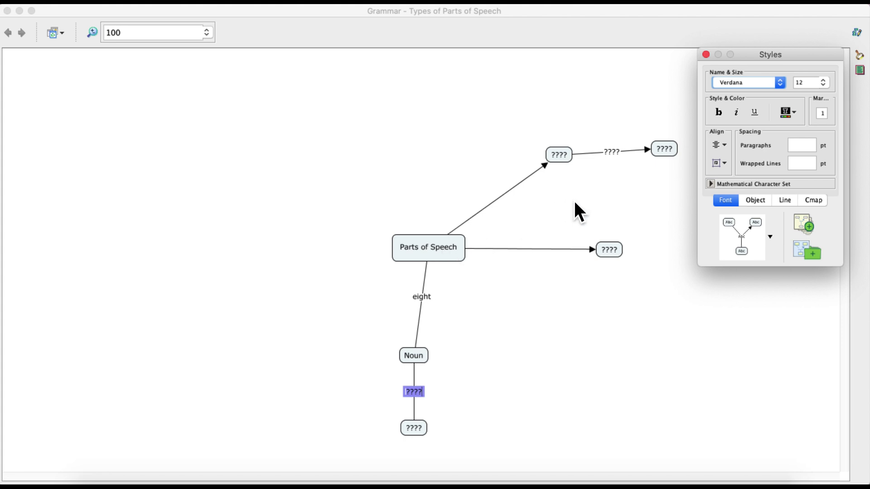
Set the font of the ???? linking phrase below the Noun concept to Times New Roman.
{"action": "left_click", "coordinate": [783, 85]}
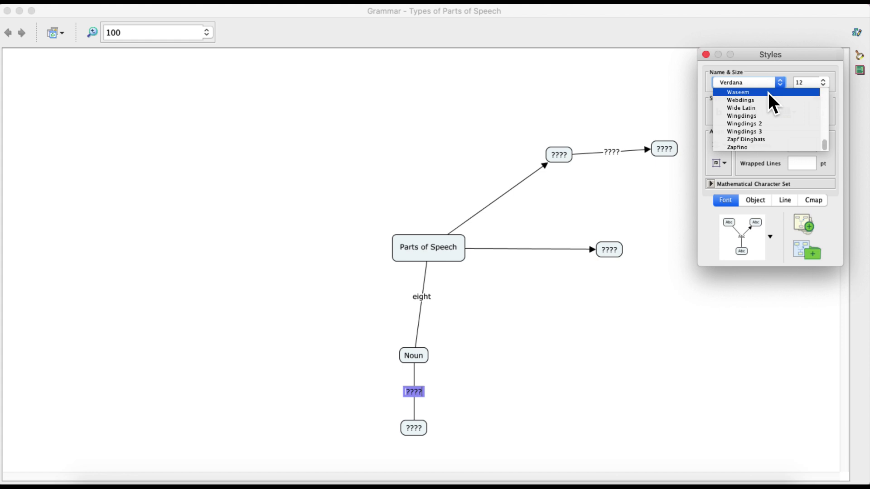
{"action": "scroll", "coordinate": [773, 124], "scroll_direction": "up", "scroll_amount": 3}
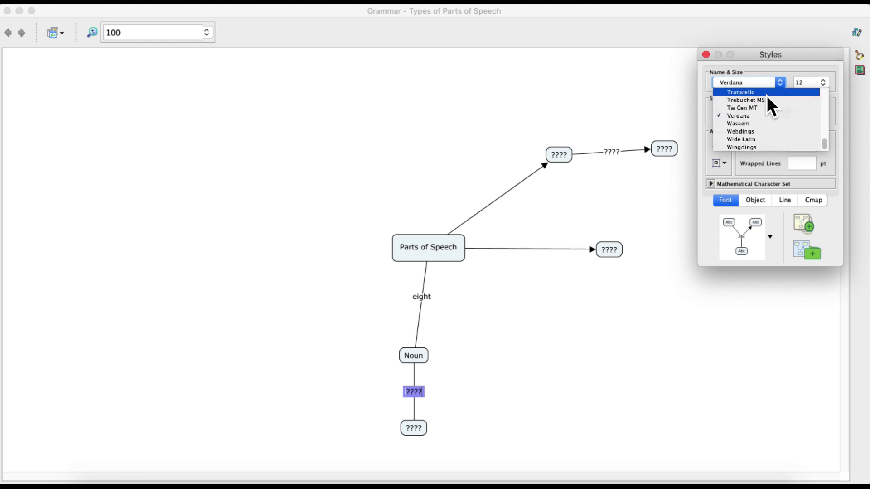
{"action": "scroll", "coordinate": [778, 116], "scroll_direction": "up", "scroll_amount": 2}
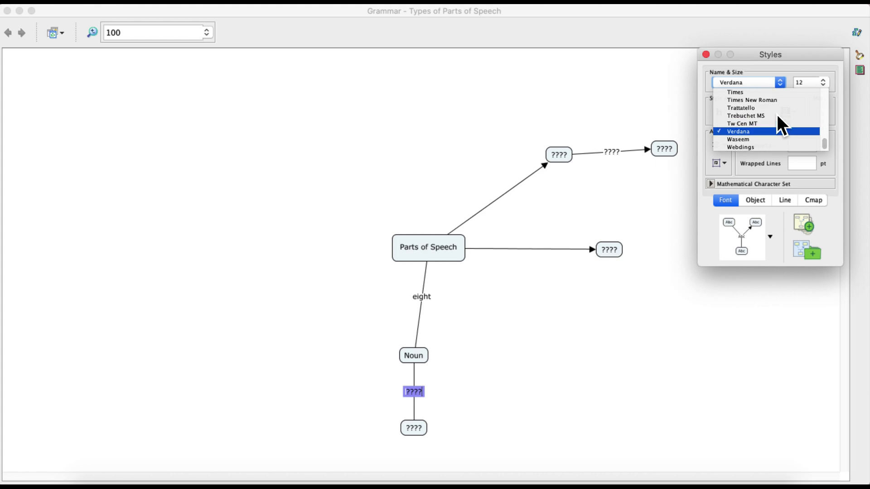
{"action": "left_click", "coordinate": [772, 103]}
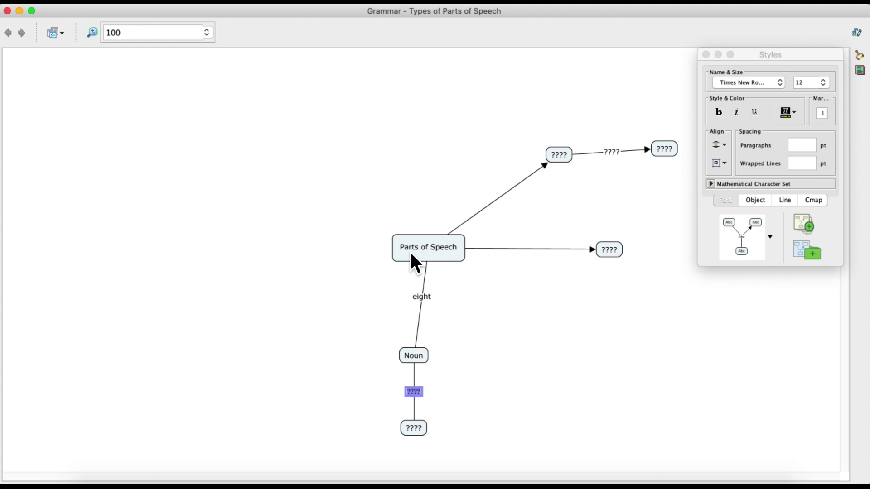
Shift the Parts of Speech concept slightly to the left and set its text to Times New Roman, size 18.
{"action": "left_click_drag", "start_coordinate": [402, 249], "coordinate": [444, 247]}
{"action": "double_click", "coordinate": [394, 248]}
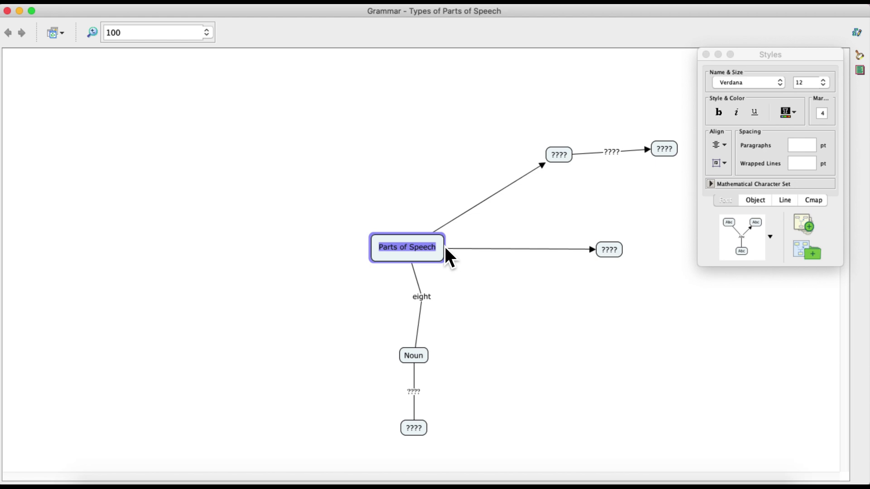
{"action": "left_click", "coordinate": [781, 85]}
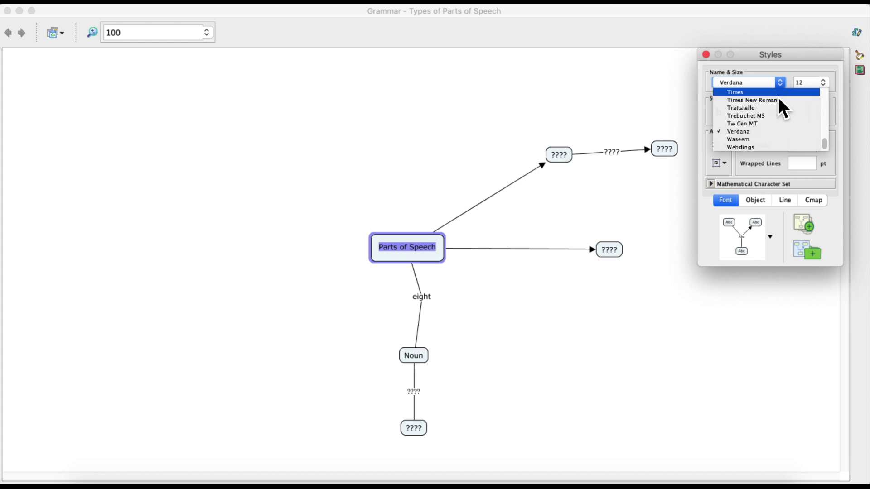
{"action": "left_click", "coordinate": [776, 101]}
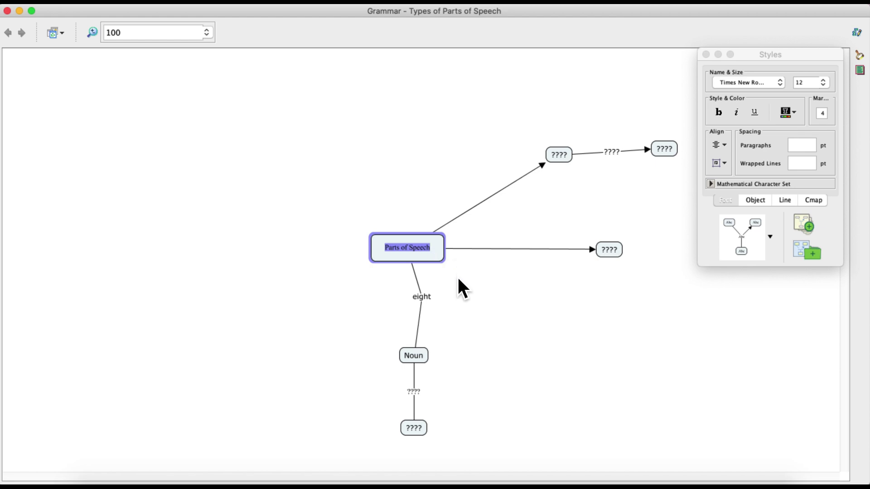
{"action": "left_click", "coordinate": [825, 86]}
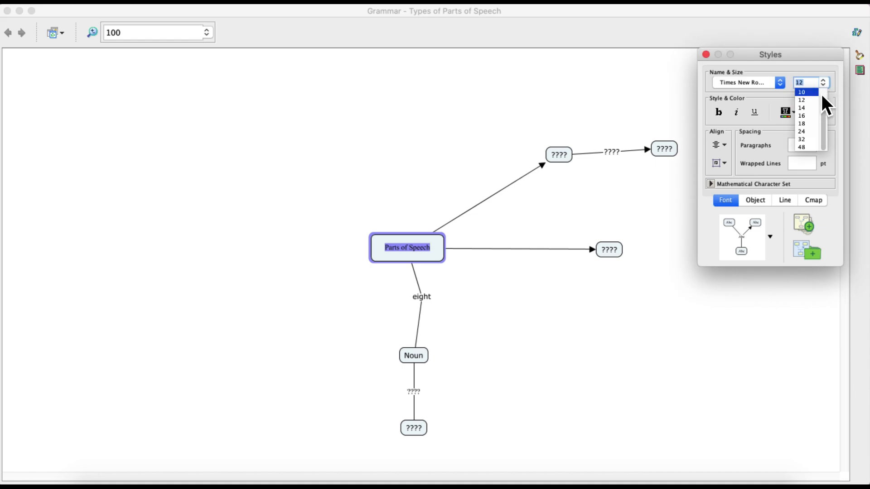
{"action": "left_click", "coordinate": [814, 126]}
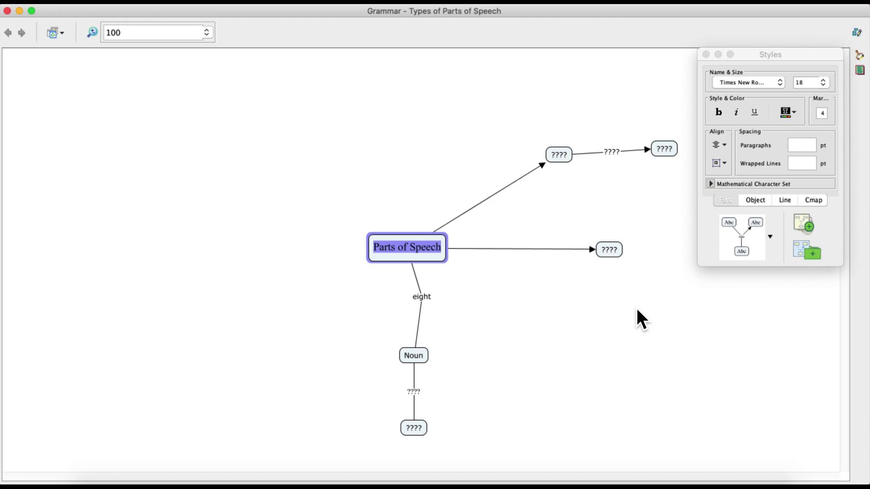
Make the Parts of Speech text bold, italic and underlined.
{"action": "left_click", "coordinate": [719, 113]}
{"action": "left_click", "coordinate": [719, 113]}
{"action": "left_click", "coordinate": [737, 112]}
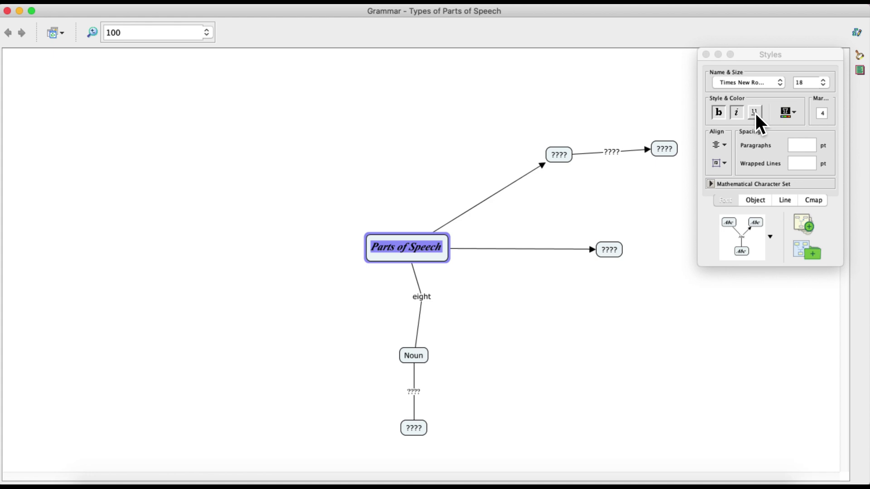
{"action": "left_click", "coordinate": [754, 113]}
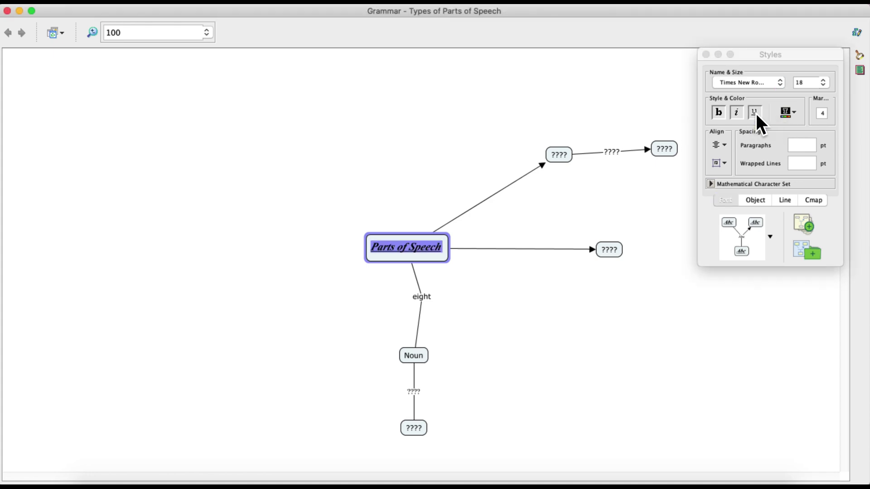
Color the Parts of Speech text a light red from the extended color swatches and remove its underline.
{"action": "left_click", "coordinate": [796, 116]}
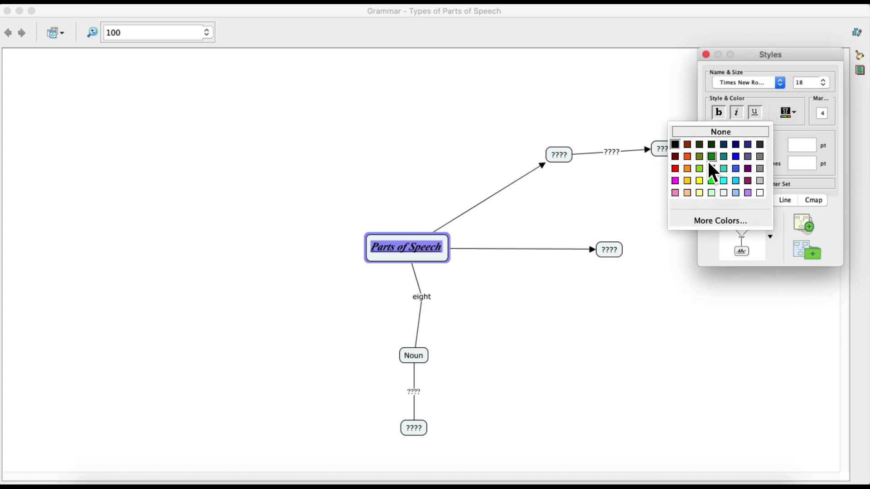
{"action": "left_click", "coordinate": [724, 223]}
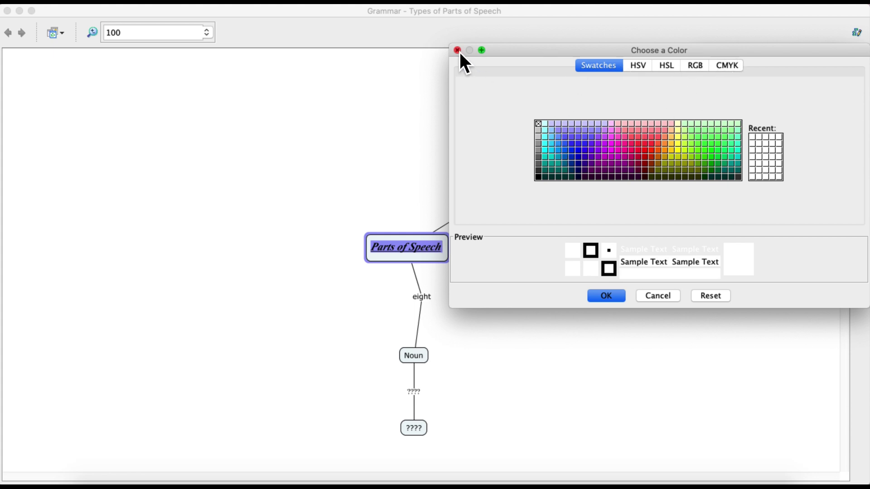
{"action": "left_click", "coordinate": [638, 137]}
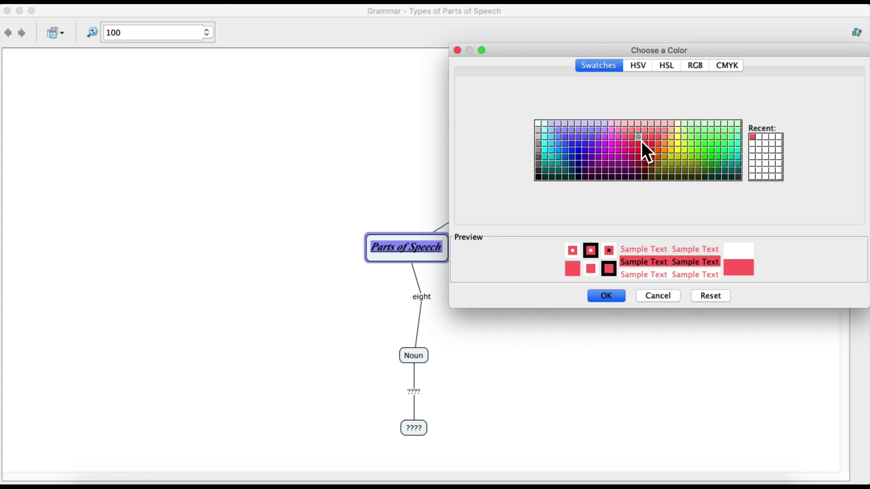
{"action": "left_click", "coordinate": [607, 297]}
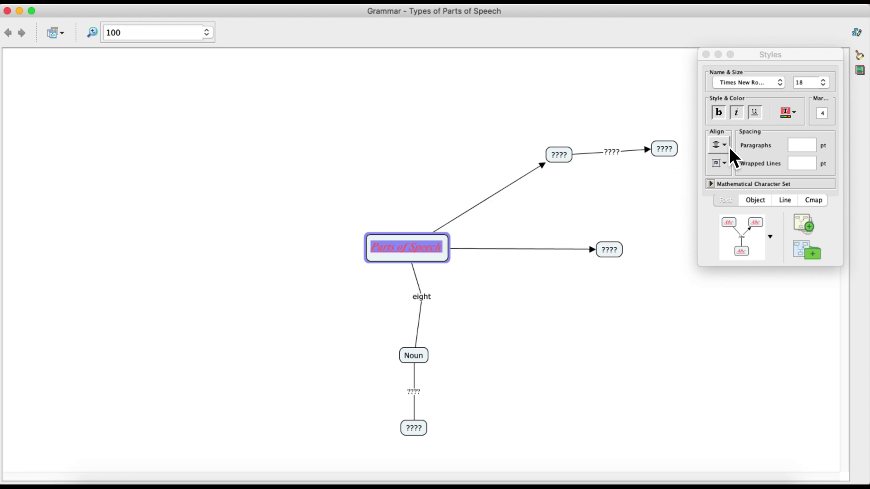
{"action": "left_click", "coordinate": [753, 113]}
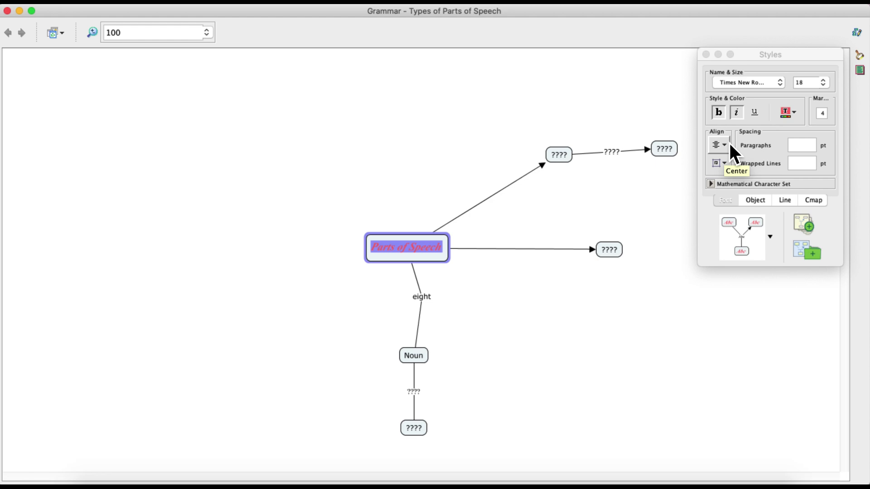
Try bottom and top vertical alignment on the Parts of Speech text, and return it to middle alignment.
{"action": "left_click", "coordinate": [723, 144]}
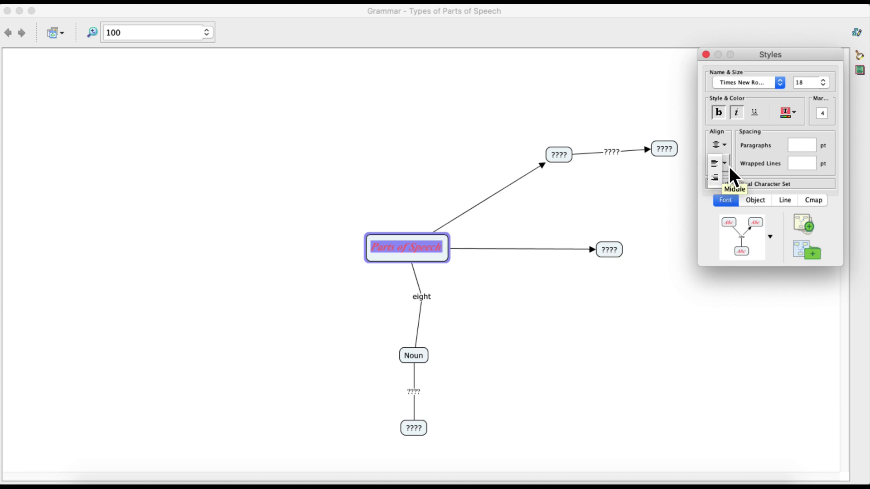
{"action": "left_click", "coordinate": [729, 167]}
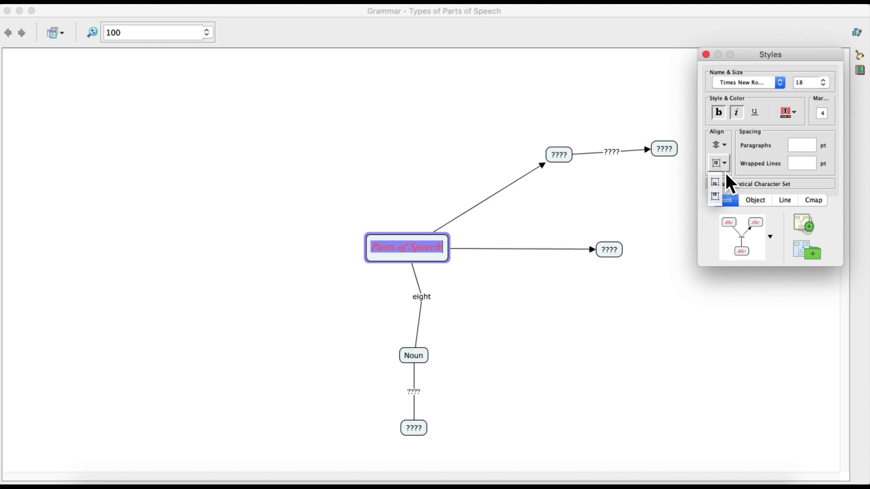
{"action": "left_click", "coordinate": [721, 186]}
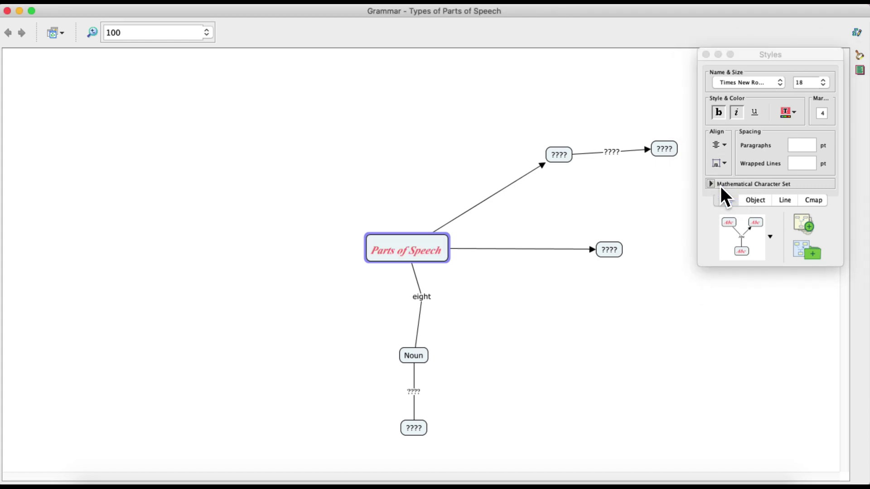
{"action": "left_click", "coordinate": [726, 167]}
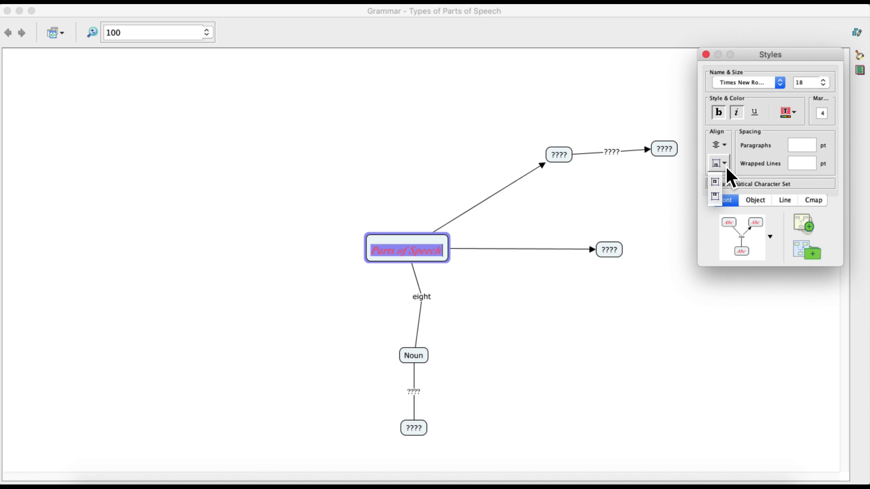
{"action": "left_click", "coordinate": [718, 199]}
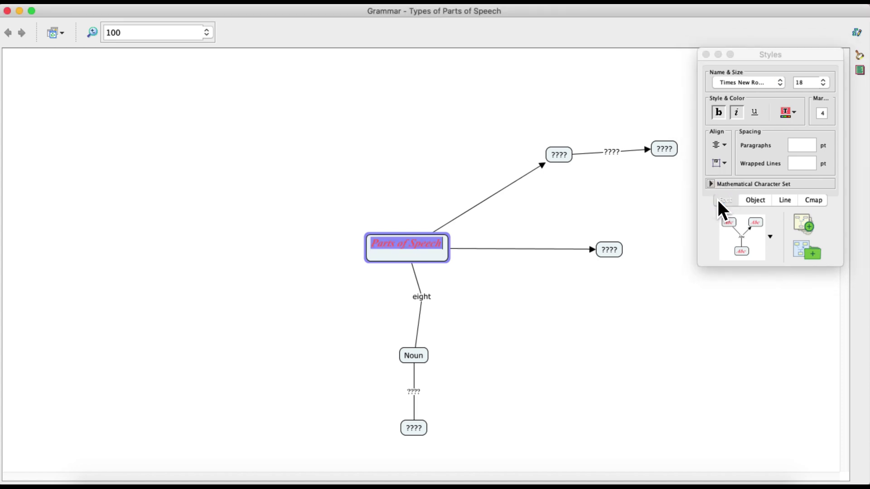
{"action": "left_click", "coordinate": [725, 163]}
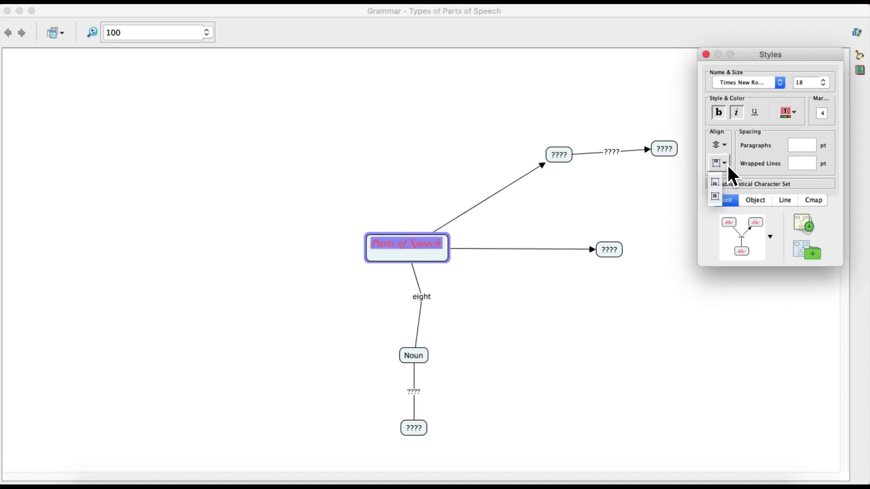
{"action": "left_click", "coordinate": [717, 198]}
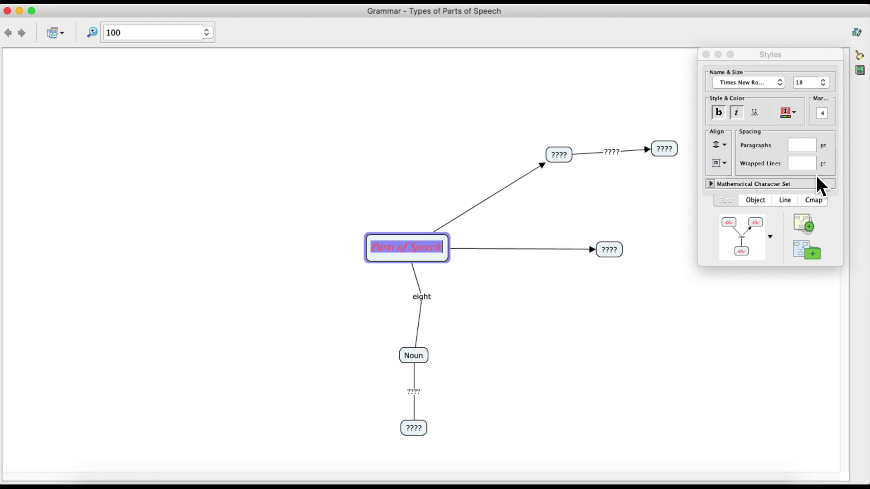
Replace the Parts of Speech text with the ± symbol from the Mathematical Character Set and collapse the set.
{"action": "left_click", "coordinate": [781, 189]}
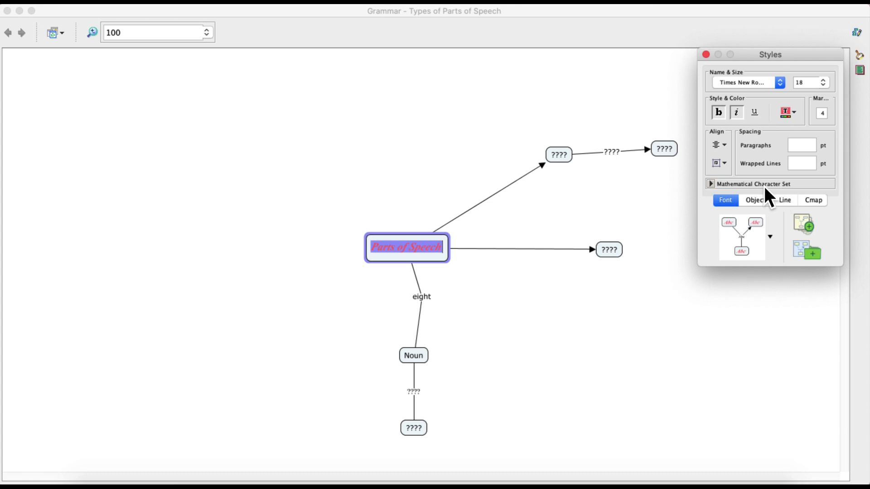
{"action": "left_click", "coordinate": [715, 186]}
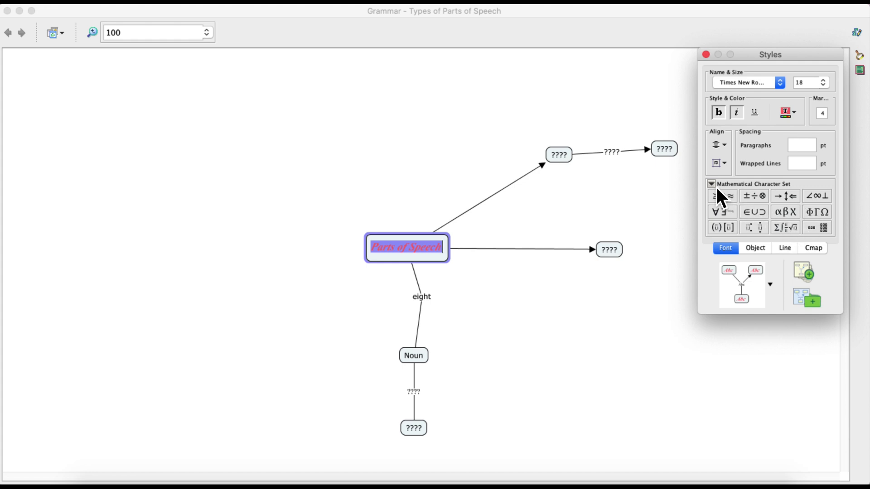
{"action": "left_click", "coordinate": [750, 198]}
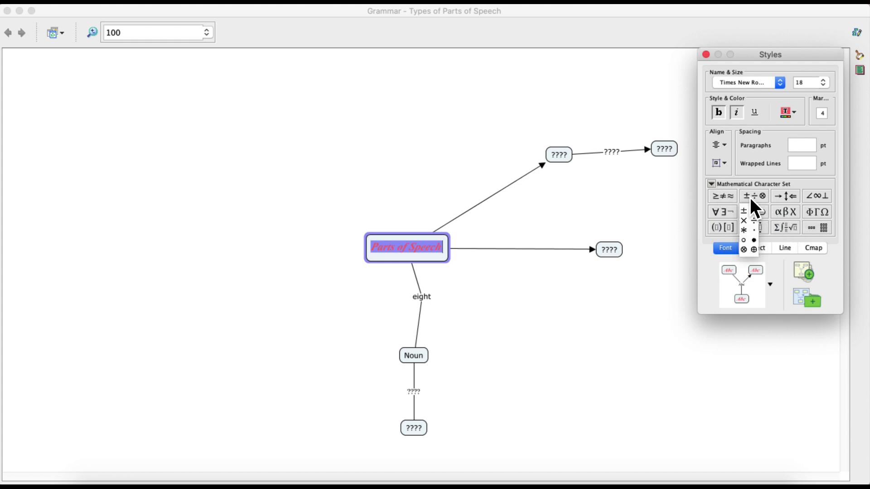
{"action": "left_click", "coordinate": [747, 211]}
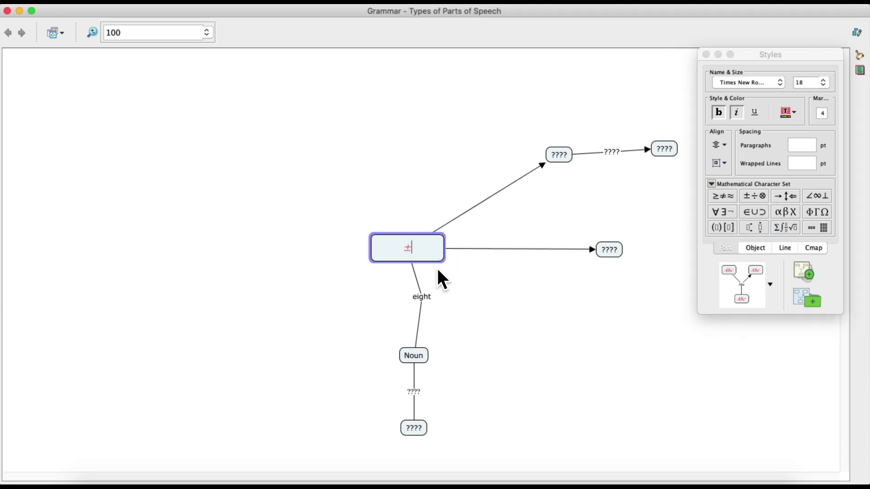
{"action": "left_click", "coordinate": [715, 185]}
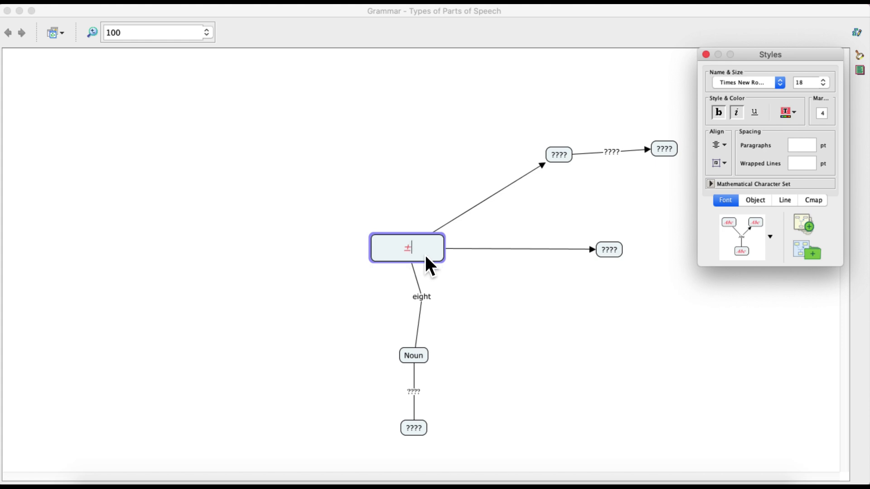
Replace the ± symbol in the central concept with the text "Parts of Speecxh" and deselect the concept.
{"action": "double_click", "coordinate": [407, 248]}
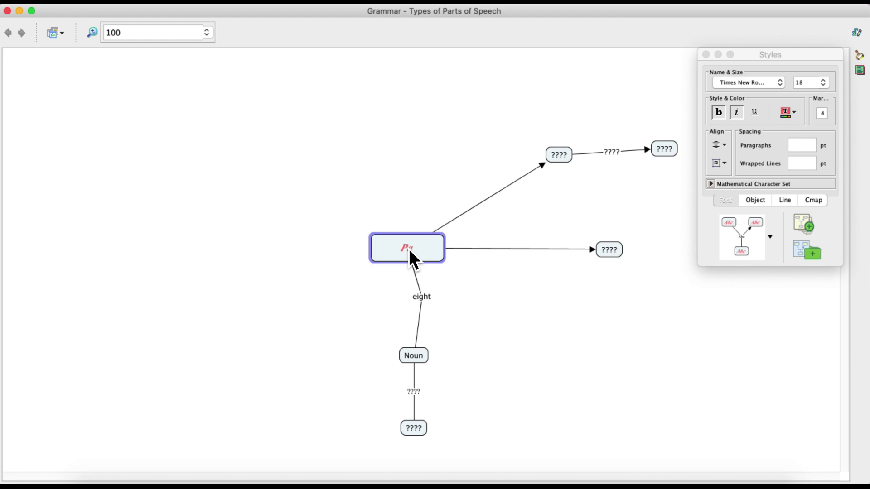
{"action": "type", "text": "Speecxh"}
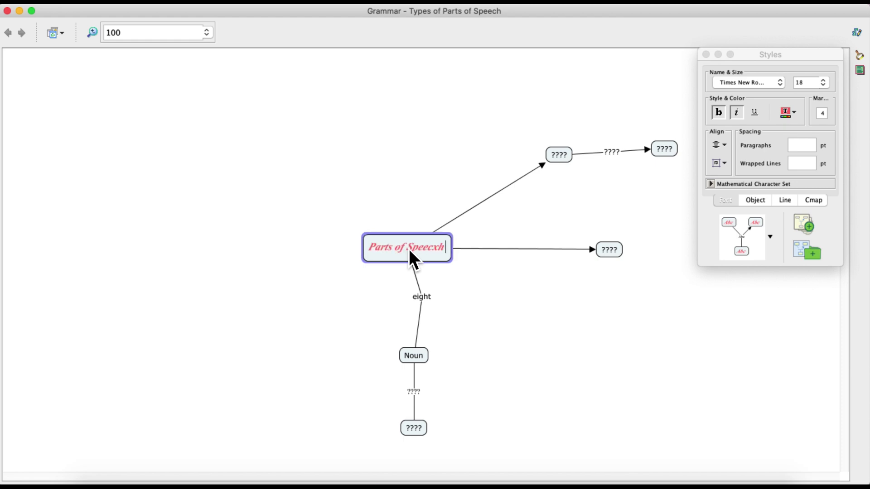
{"action": "left_click", "coordinate": [575, 323]}
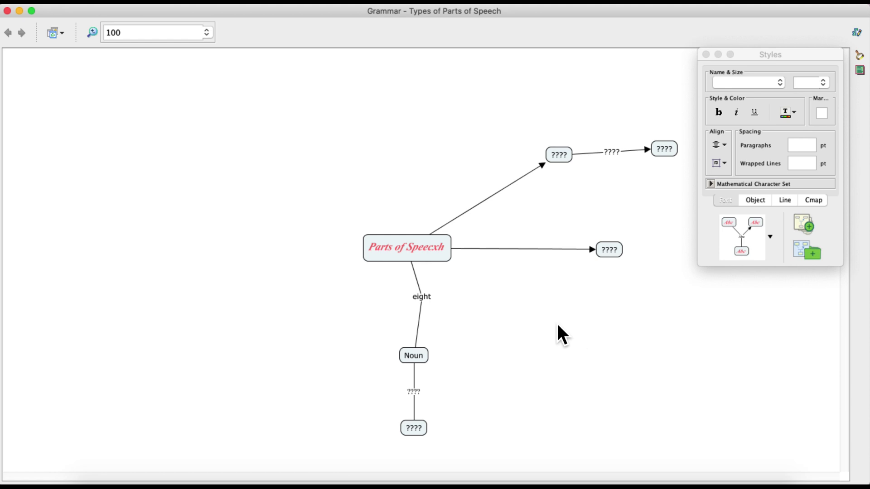
Correct the misspelled text in the central concept to "Parts of Speech" and leave the concept selected.
{"action": "left_click", "coordinate": [445, 250]}
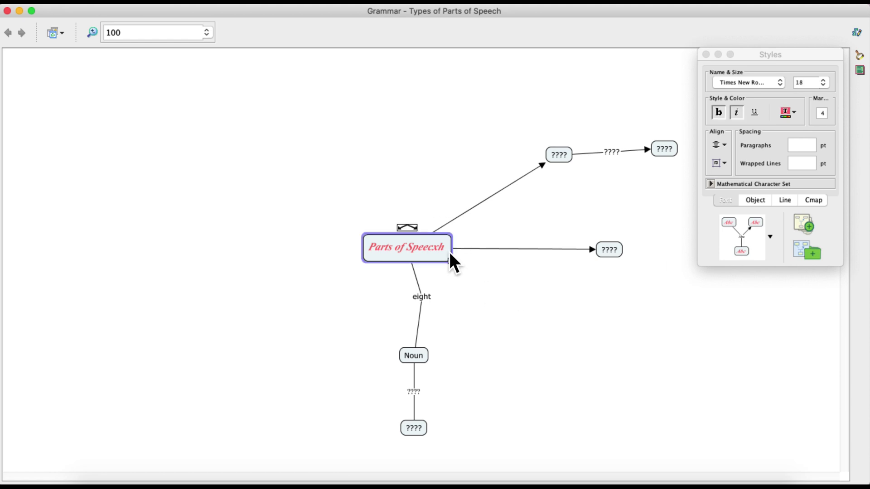
{"action": "left_click", "coordinate": [449, 253]}
{"action": "key", "text": "BackSpace"}
{"action": "key", "text": "BackSpace"}
{"action": "type", "text": "h"}
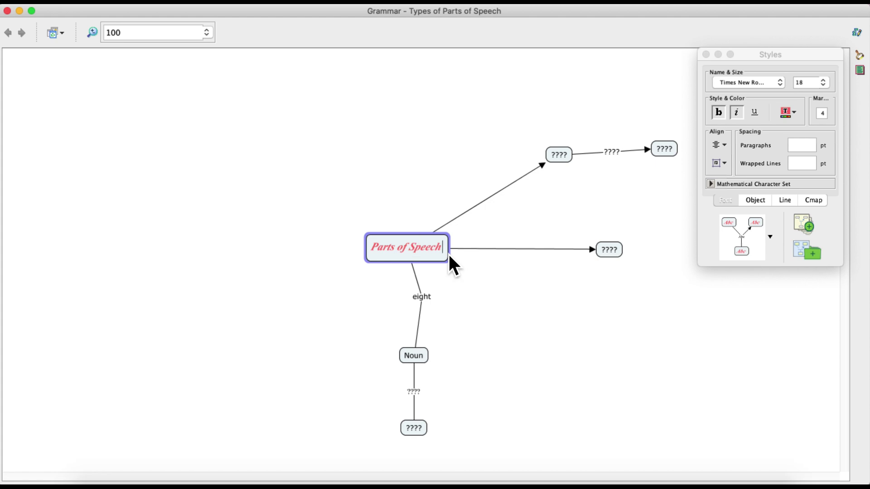
{"action": "left_click", "coordinate": [460, 260]}
{"action": "left_click", "coordinate": [442, 255]}
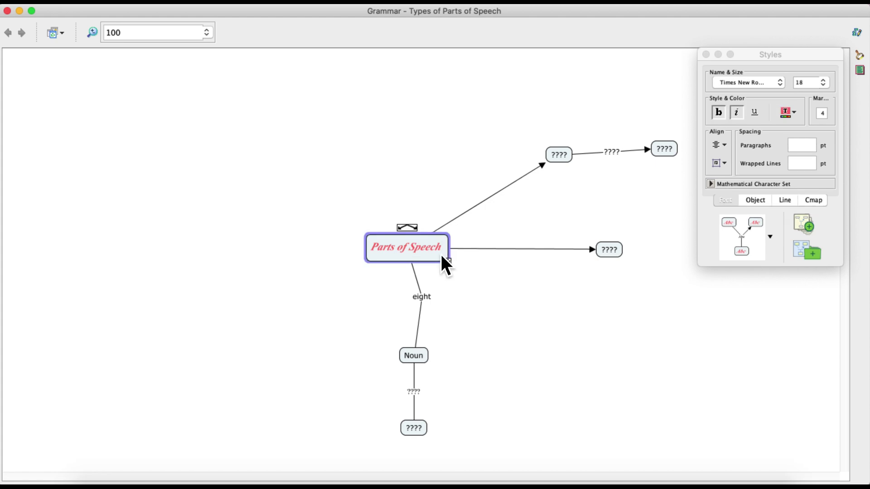
Close the Styles palette and reopen its font settings from the Parts of Speech concept.
{"action": "right_click", "coordinate": [442, 256]}
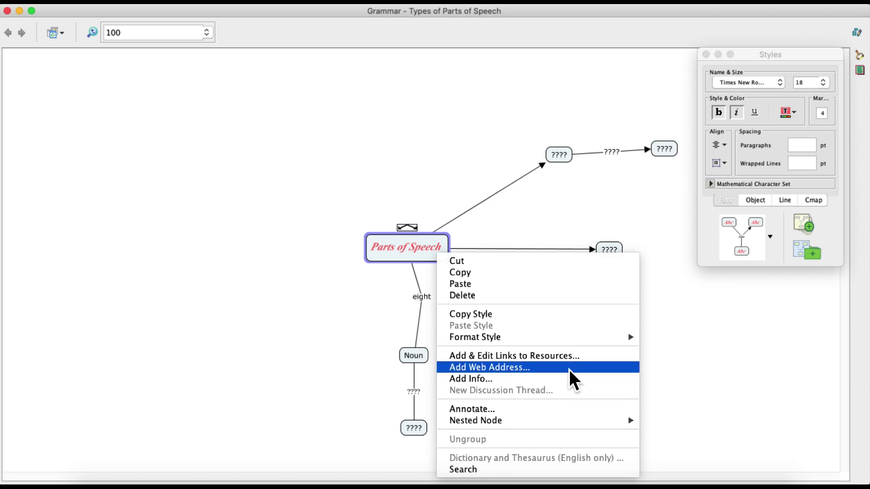
{"action": "mouse_move", "coordinate": [578, 343]}
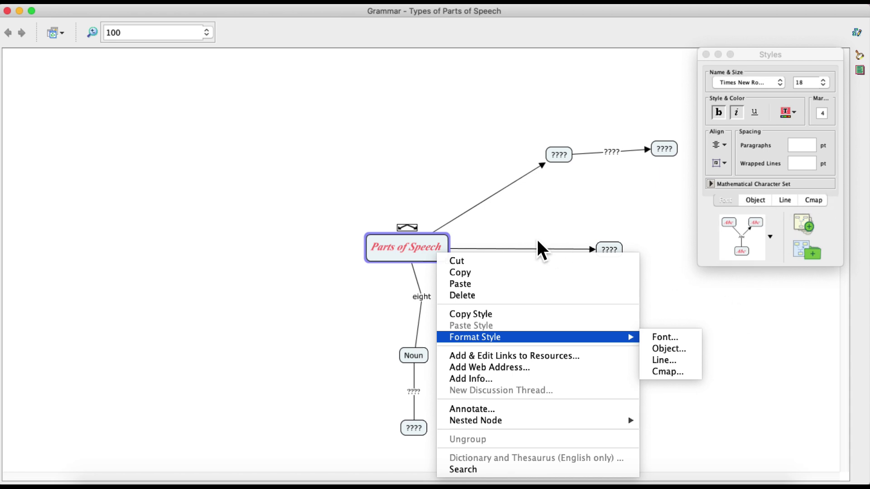
{"action": "mouse_move", "coordinate": [624, 339]}
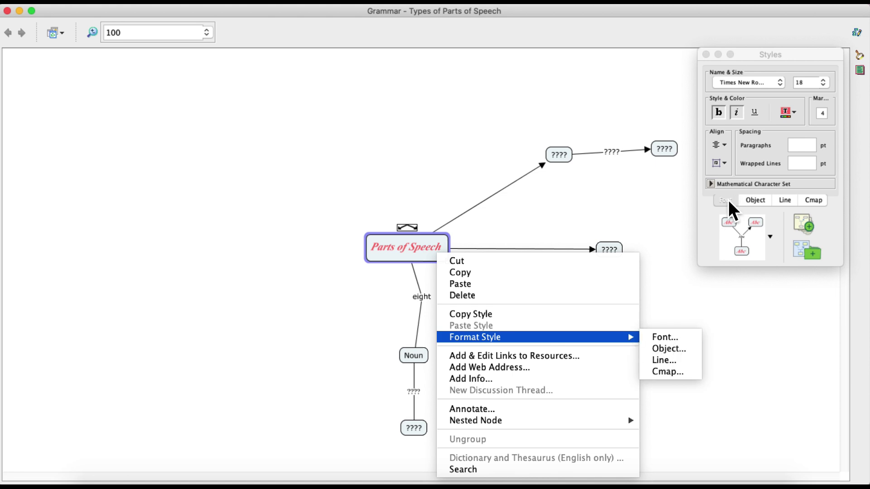
{"action": "left_click", "coordinate": [707, 55]}
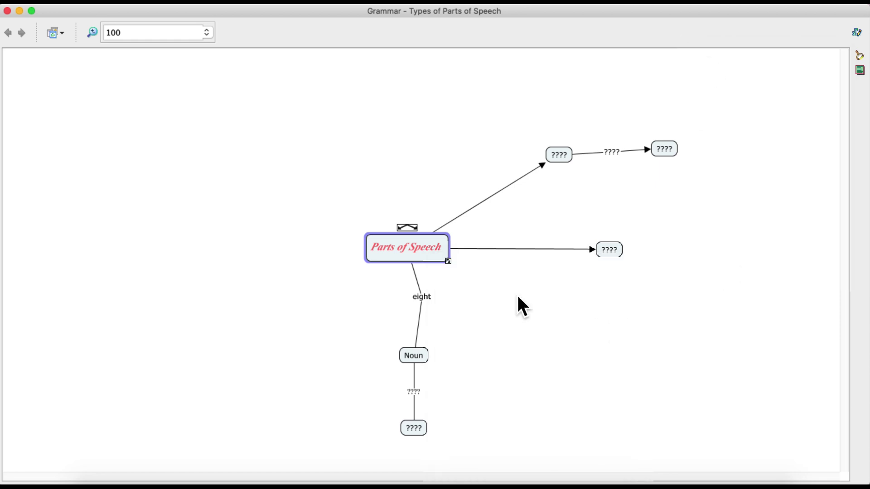
{"action": "right_click", "coordinate": [445, 257]}
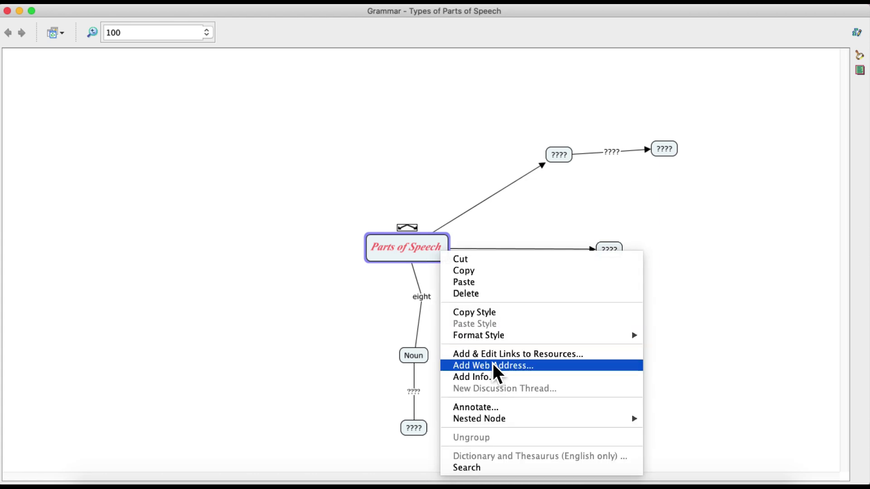
{"action": "mouse_move", "coordinate": [509, 336]}
{"action": "left_click", "coordinate": [682, 339]}
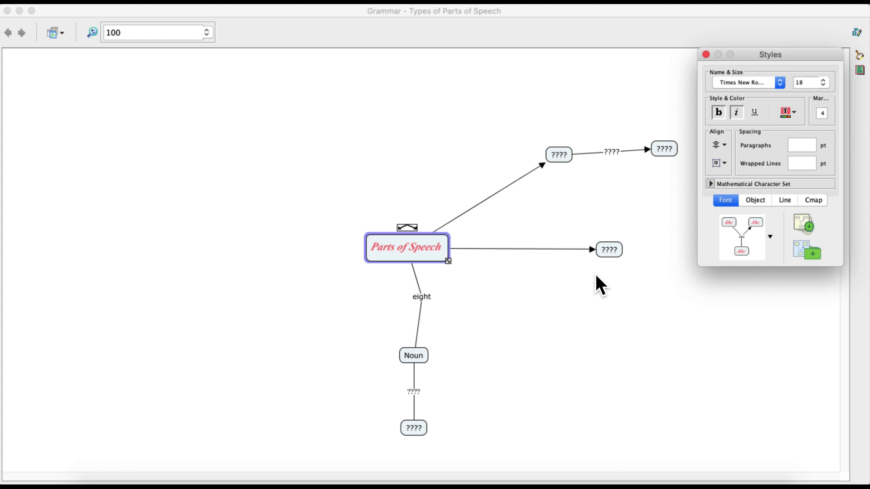
Select all the concepts along with Parts of Speech and set their font to Verdana.
{"action": "left_click", "coordinate": [602, 257], "text": "shift"}
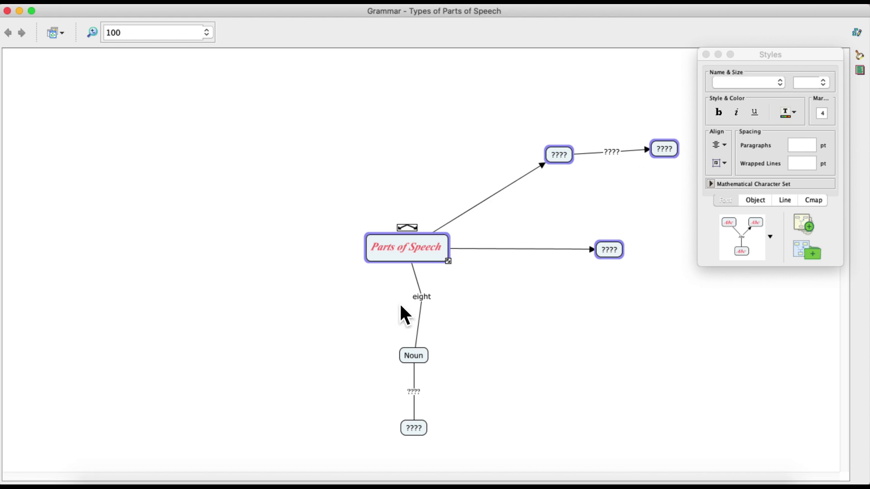
{"action": "left_click", "coordinate": [426, 356], "text": "shift"}
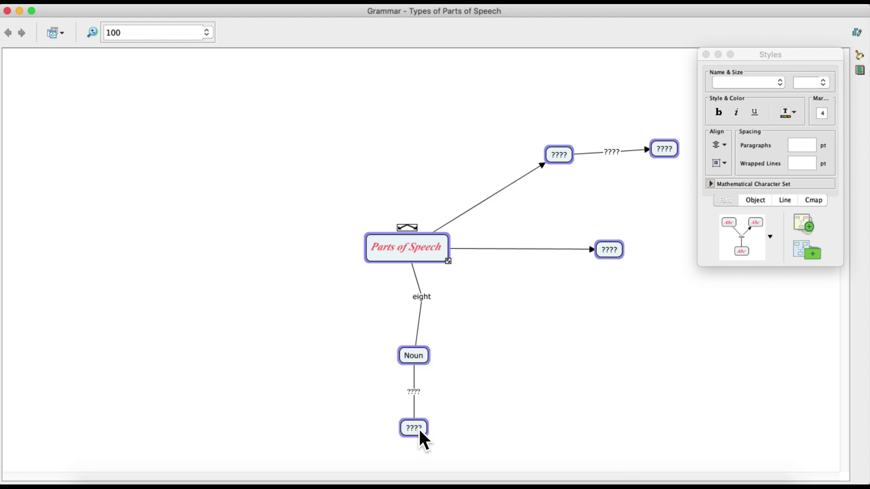
{"action": "left_click", "coordinate": [782, 84]}
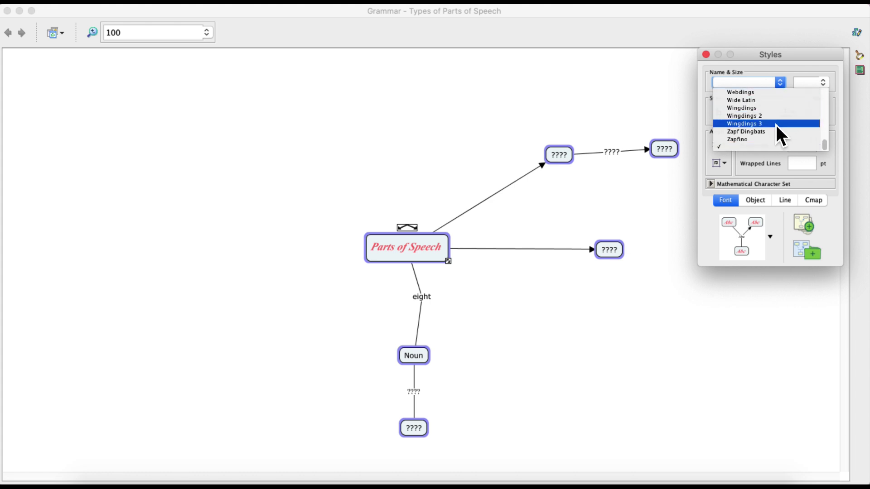
{"action": "scroll", "coordinate": [776, 126], "scroll_direction": "up", "scroll_amount": 4}
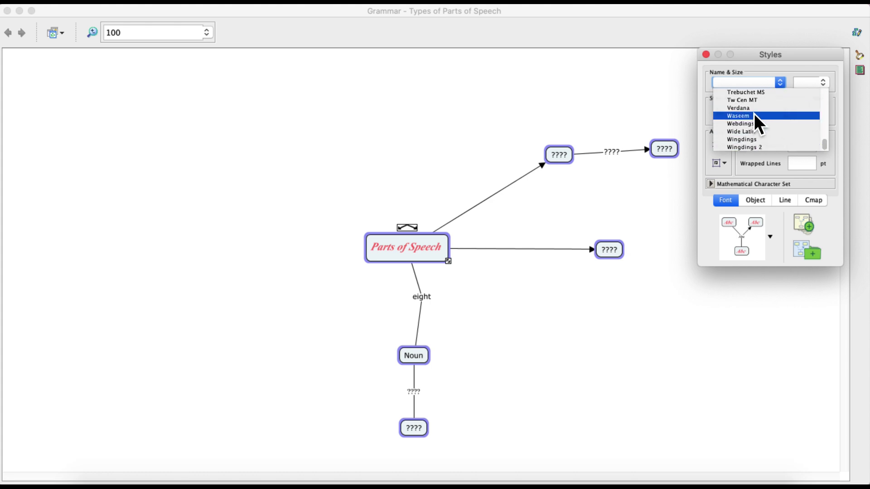
{"action": "left_click", "coordinate": [752, 108]}
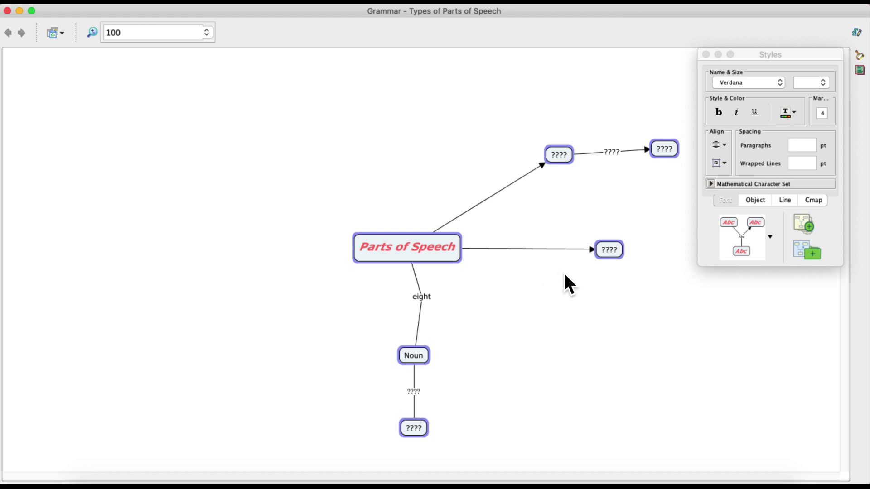
Select every concept in the map with Select Concepts and bring up their Font format style.
{"action": "right_click", "coordinate": [591, 281]}
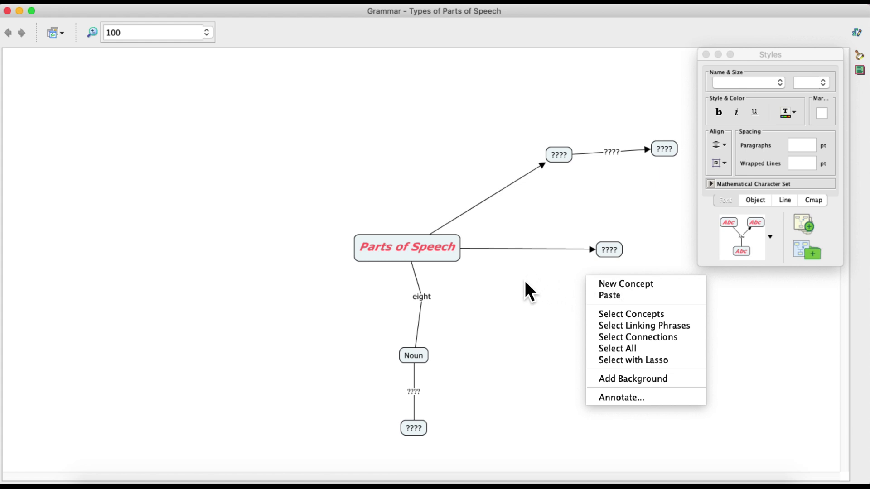
{"action": "left_click", "coordinate": [615, 316]}
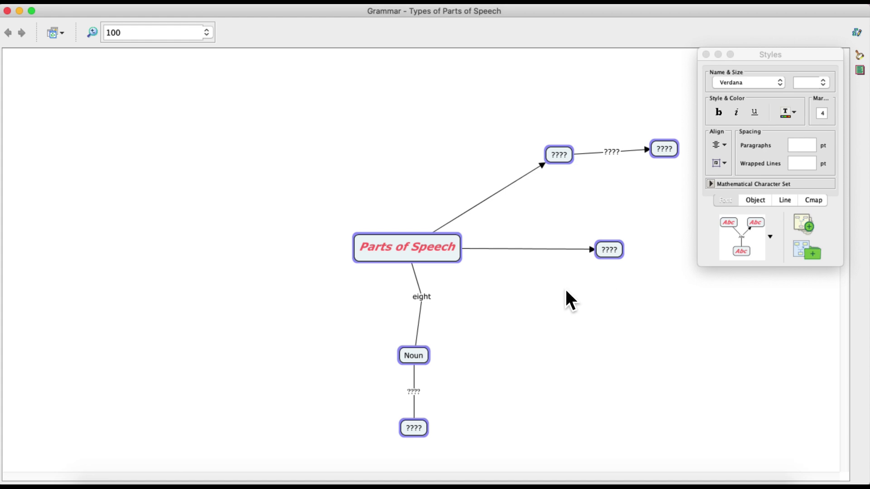
{"action": "right_click", "coordinate": [458, 256]}
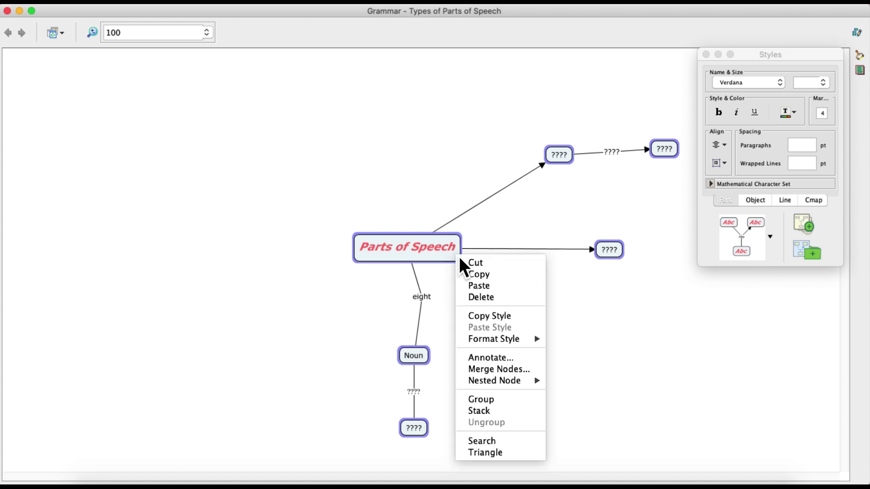
{"action": "mouse_move", "coordinate": [520, 341]}
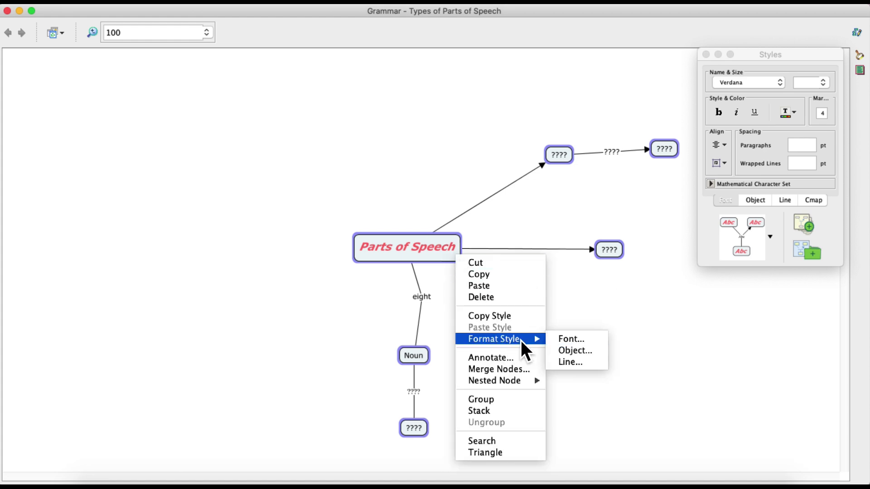
{"action": "left_click", "coordinate": [583, 338]}
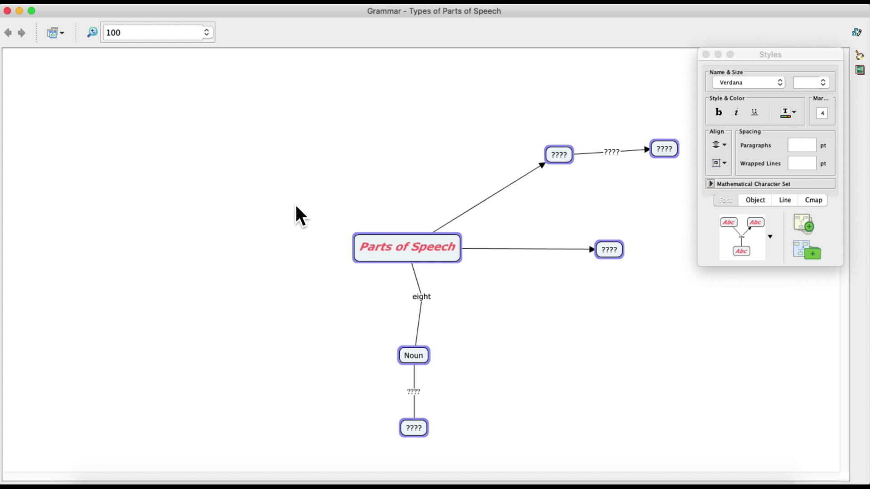
Change the text of all selected concepts to lowercase.
{"action": "left_click", "coordinate": [161, 3]}
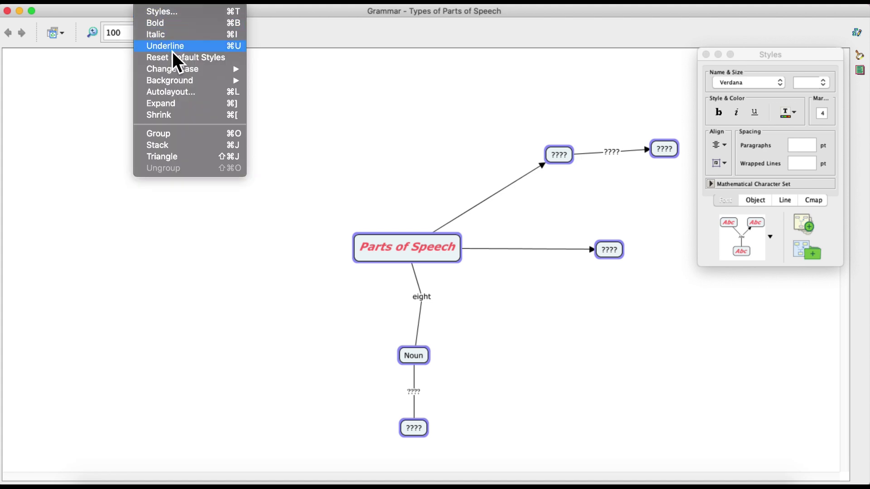
{"action": "mouse_move", "coordinate": [174, 70]}
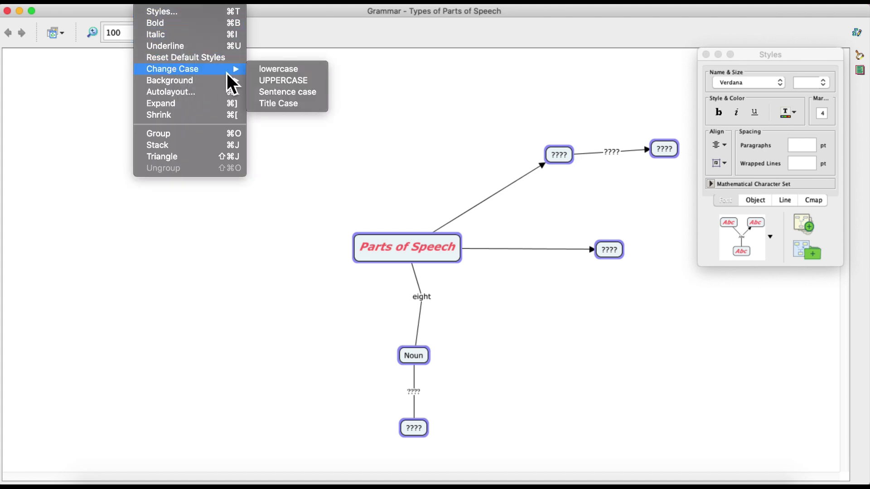
{"action": "left_click", "coordinate": [272, 72]}
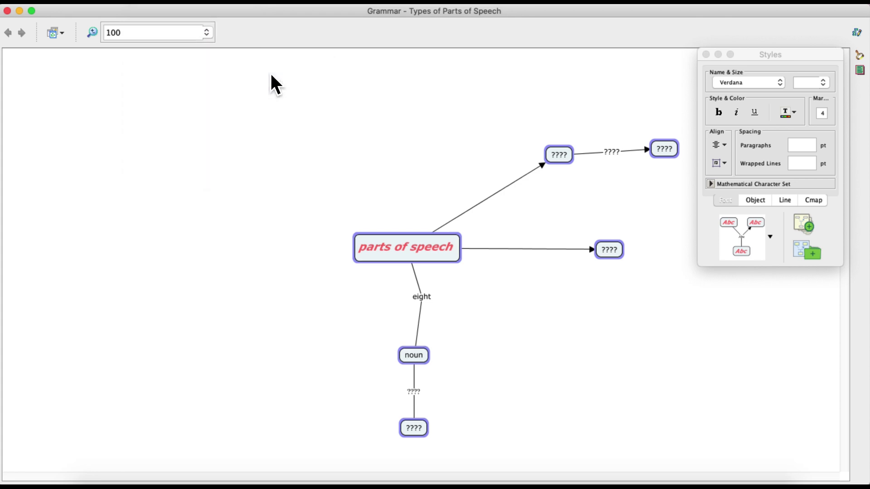
Change the text of all selected concepts to UPPERCASE.
{"action": "left_click", "coordinate": [156, 4]}
{"action": "mouse_move", "coordinate": [172, 70]}
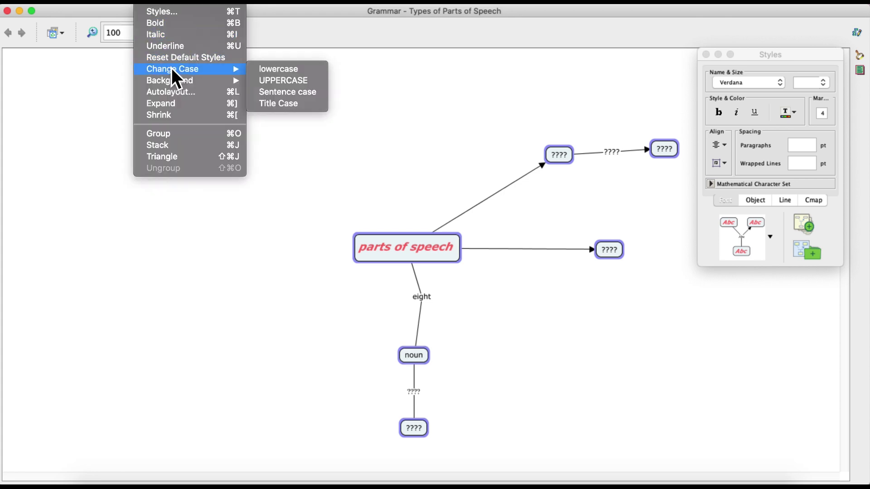
{"action": "left_click", "coordinate": [281, 84]}
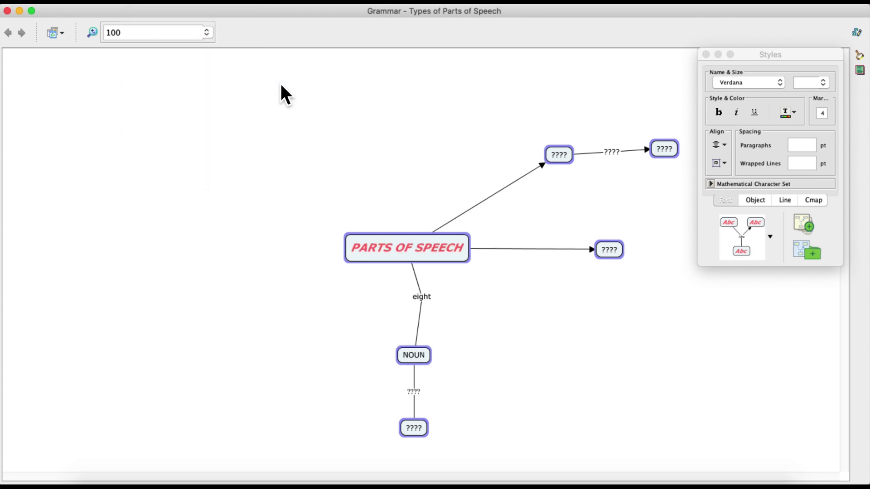
{"action": "left_click", "coordinate": [156, 5]}
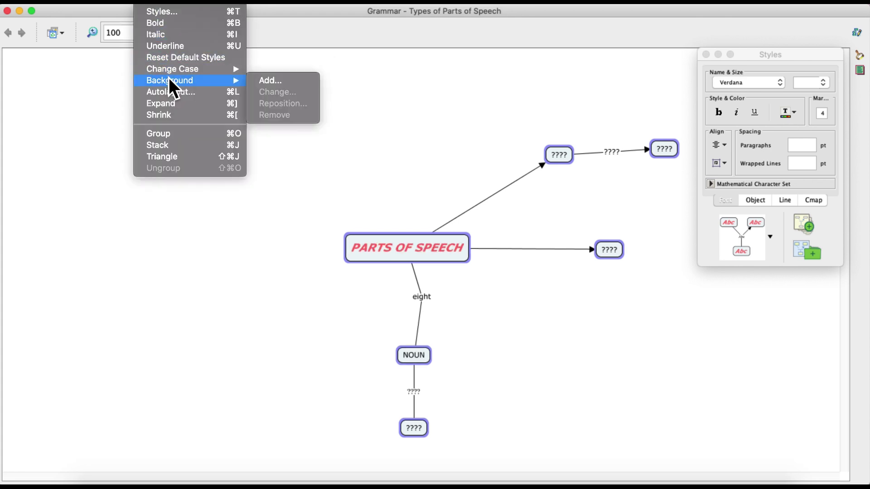
{"action": "mouse_move", "coordinate": [176, 72]}
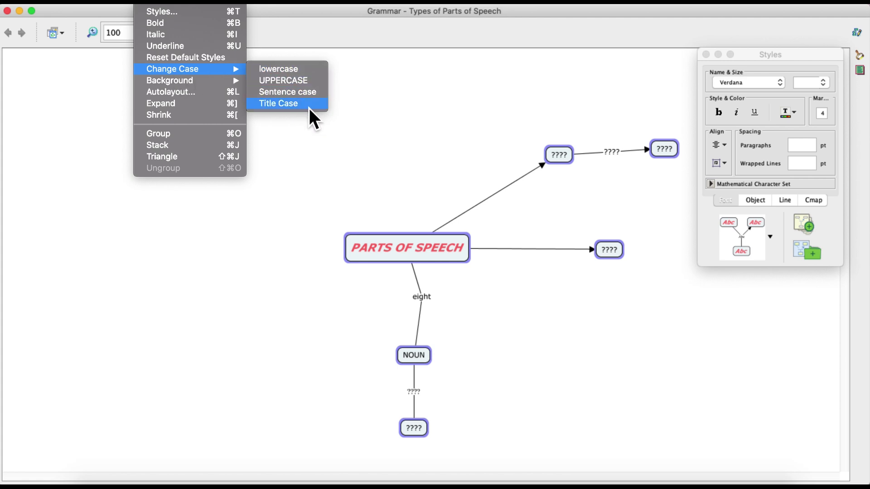
{"action": "left_click", "coordinate": [389, 144]}
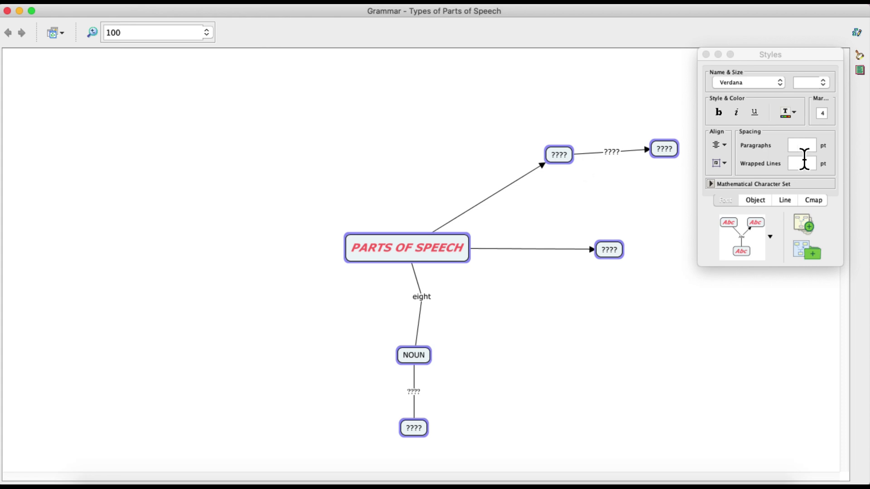
Fill the selected concepts with light orange and give them a yellow-green shadow.
{"action": "left_click", "coordinate": [756, 200]}
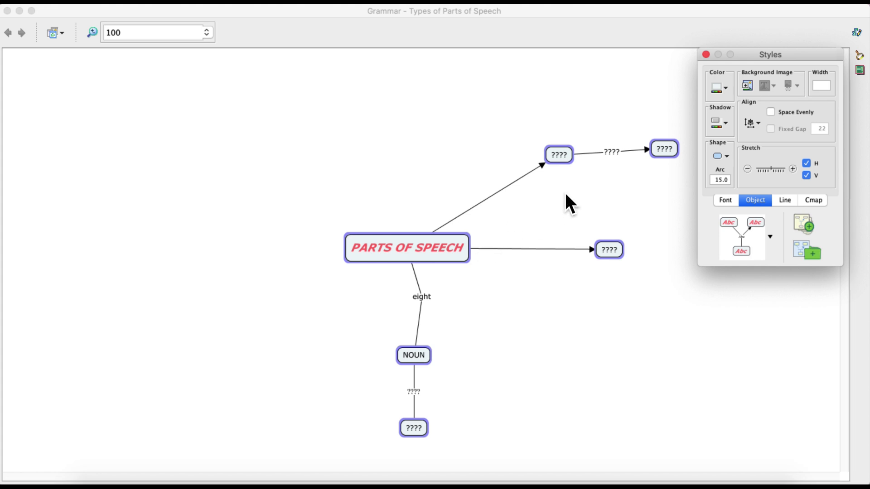
{"action": "left_click", "coordinate": [726, 88]}
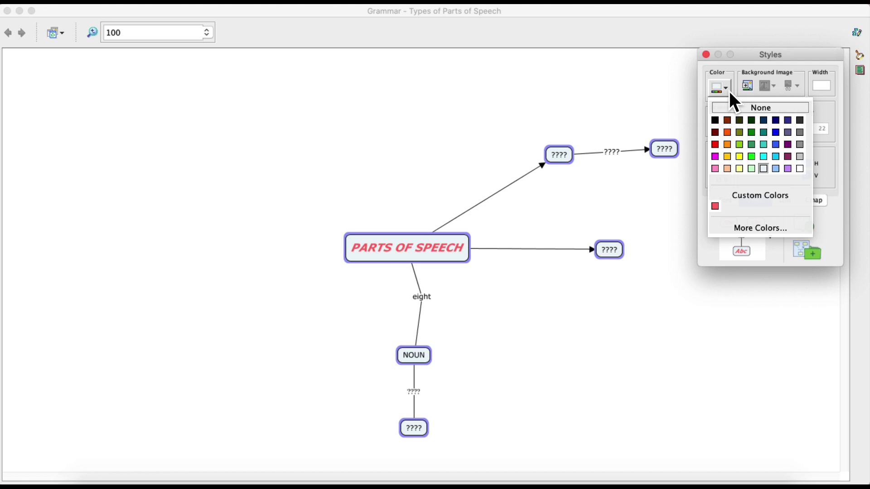
{"action": "left_click", "coordinate": [727, 168]}
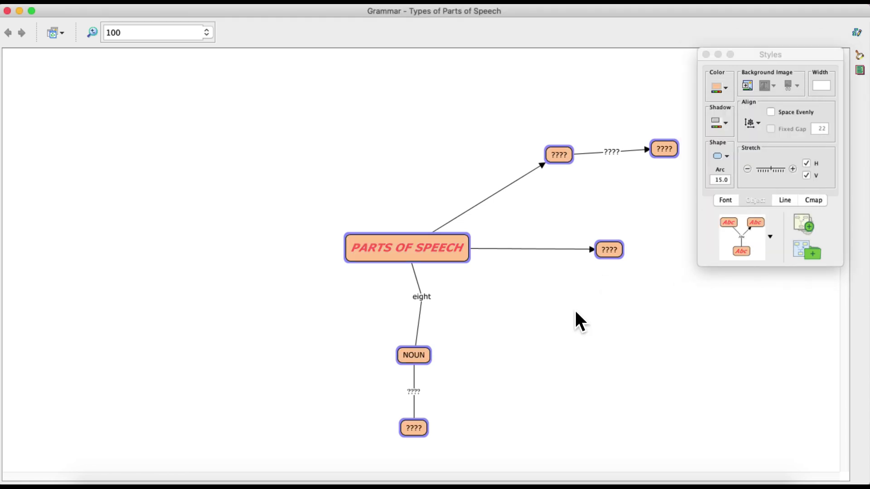
{"action": "left_click", "coordinate": [725, 127]}
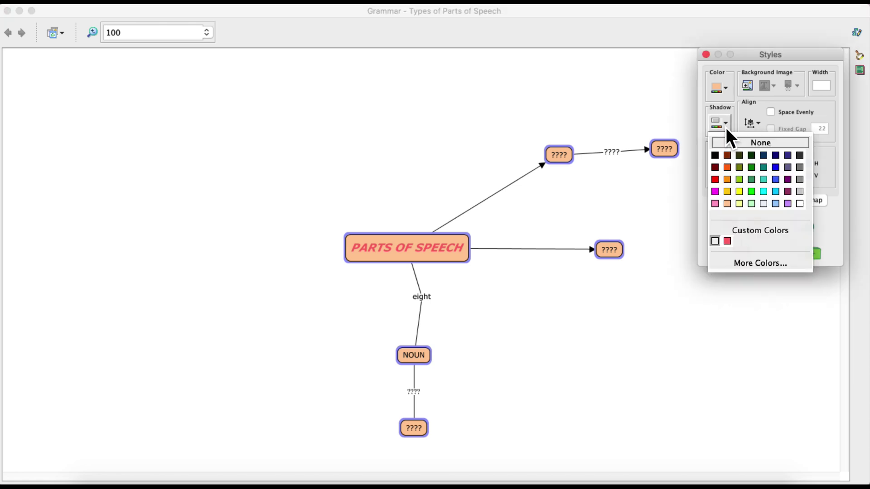
{"action": "left_click", "coordinate": [740, 181]}
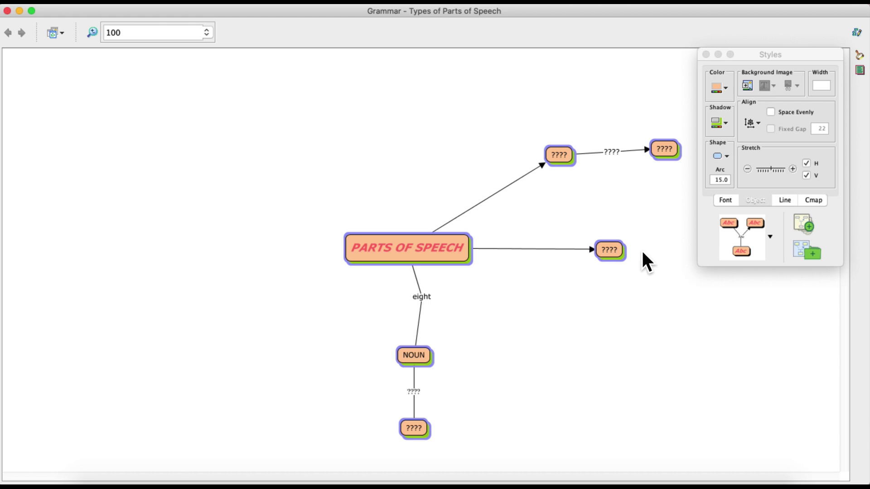
Try the rectangle shape on all selected concepts and switch them back to rounded rectangles.
{"action": "left_click", "coordinate": [729, 158]}
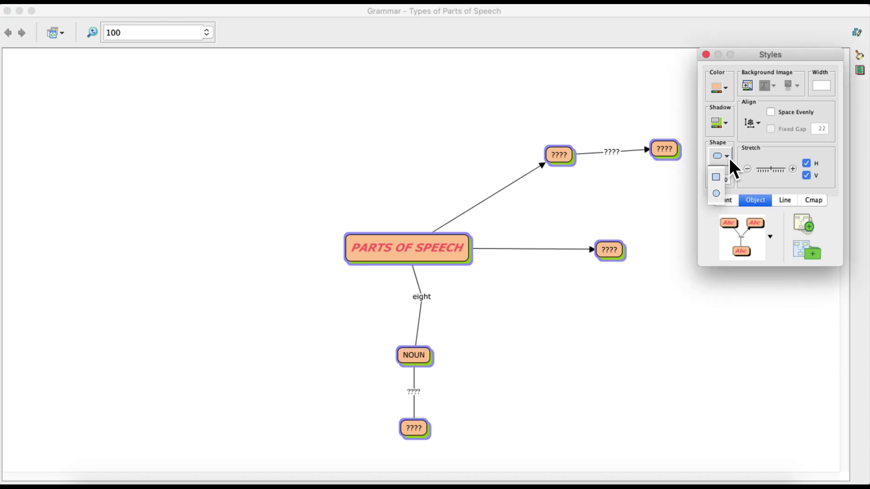
{"action": "left_click", "coordinate": [719, 176]}
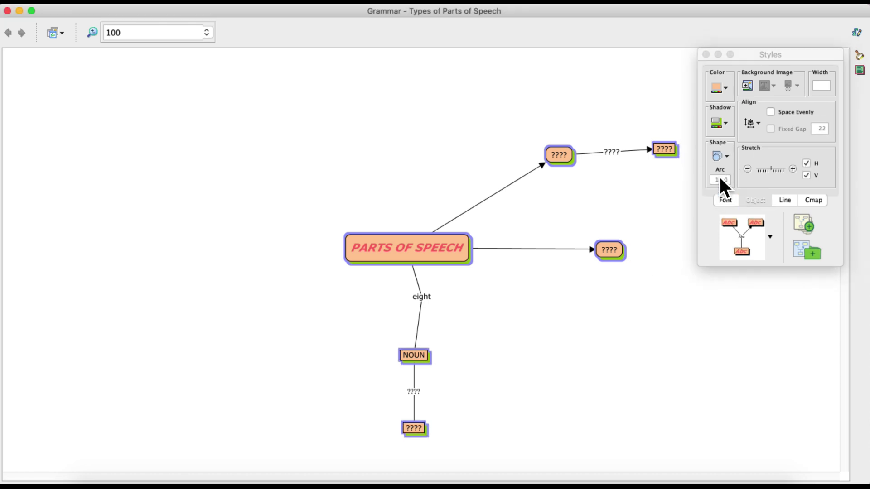
{"action": "left_click", "coordinate": [729, 157]}
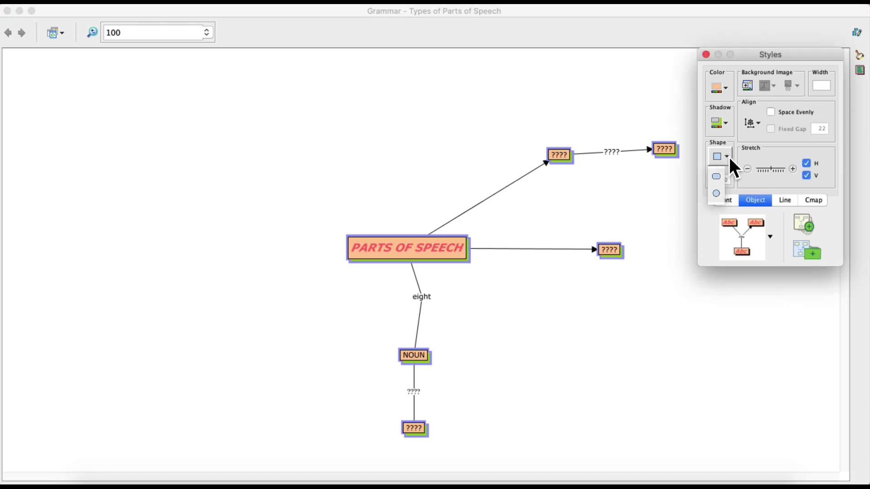
{"action": "left_click", "coordinate": [717, 176]}
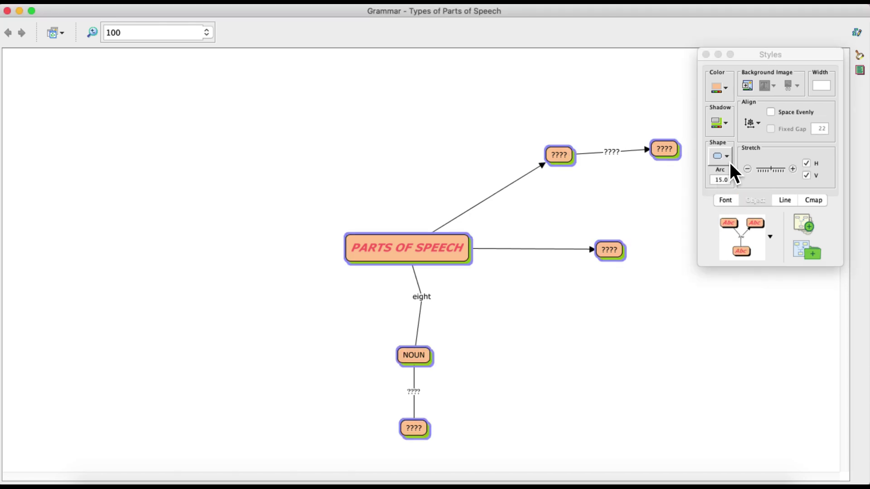
Change the shape of all selected concepts to an oval.
{"action": "left_click", "coordinate": [729, 158]}
{"action": "left_click", "coordinate": [718, 197]}
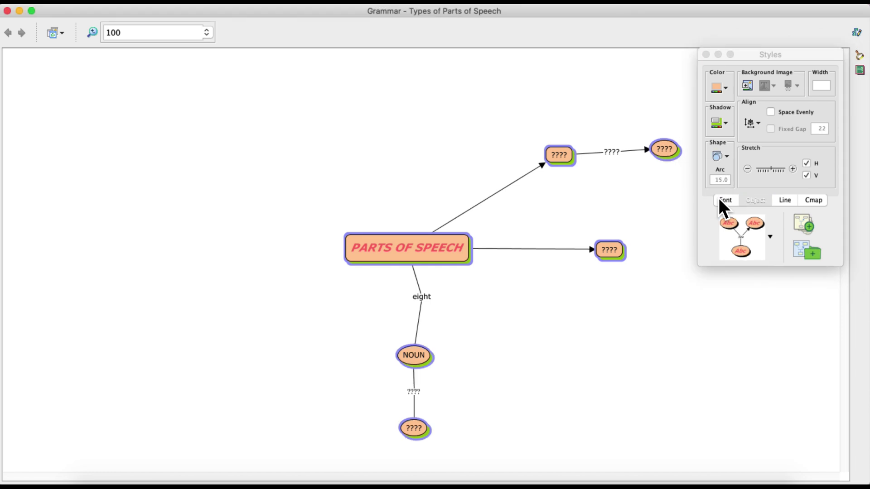
Make the PARTS OF SPEECH concept slightly shorter in height and give only that concept the rounded rectangle shape.
{"action": "left_click", "coordinate": [429, 265]}
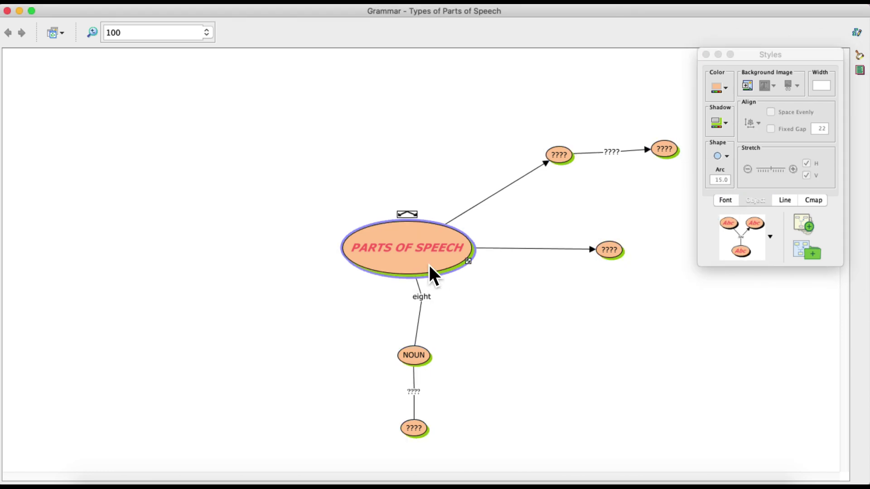
{"action": "mouse_move", "coordinate": [469, 261]}
{"action": "left_mouse_down"}
{"action": "mouse_move", "coordinate": [469, 289]}
{"action": "mouse_move", "coordinate": [471, 256]}
{"action": "left_mouse_up"}
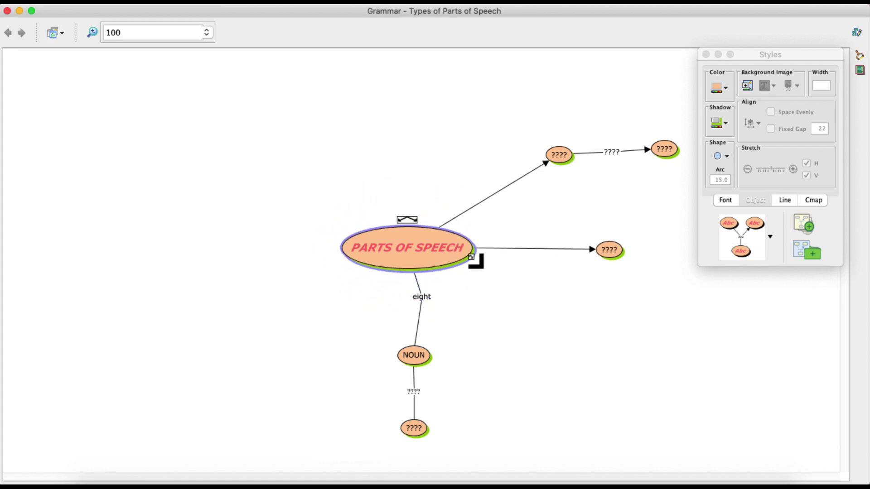
{"action": "left_click", "coordinate": [730, 161]}
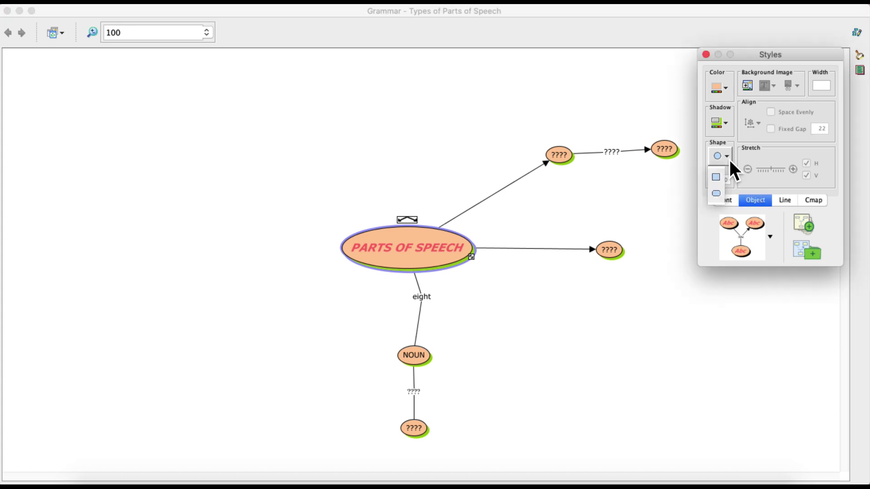
{"action": "left_click", "coordinate": [716, 193]}
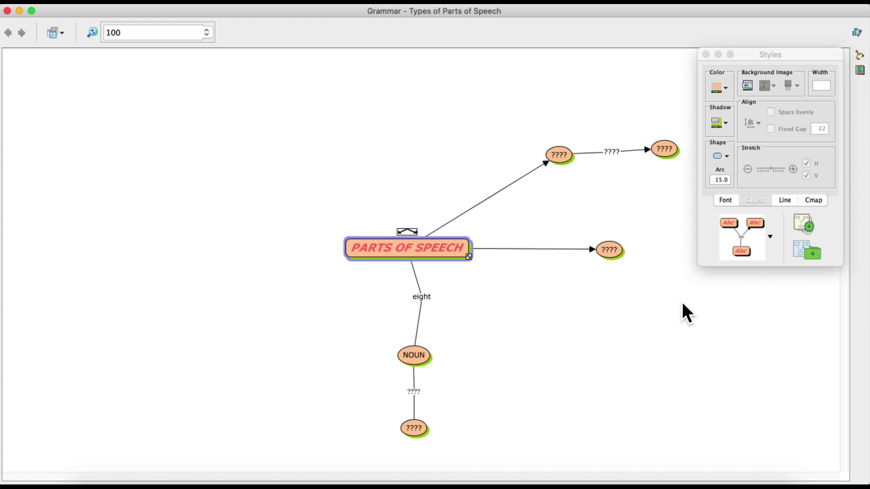
Bring up the Line format style and select, one at a time, the two arrowed connections leaving PARTS OF SPEECH.
{"action": "left_click", "coordinate": [788, 203]}
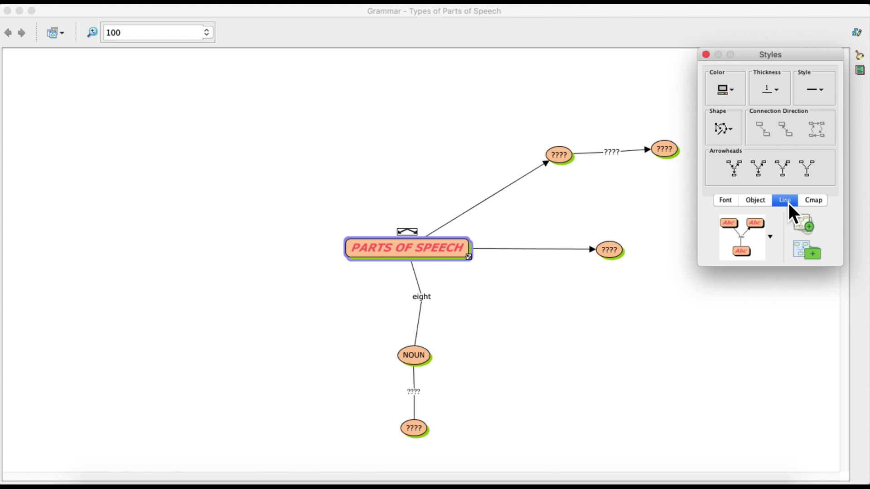
{"action": "left_click", "coordinate": [515, 249]}
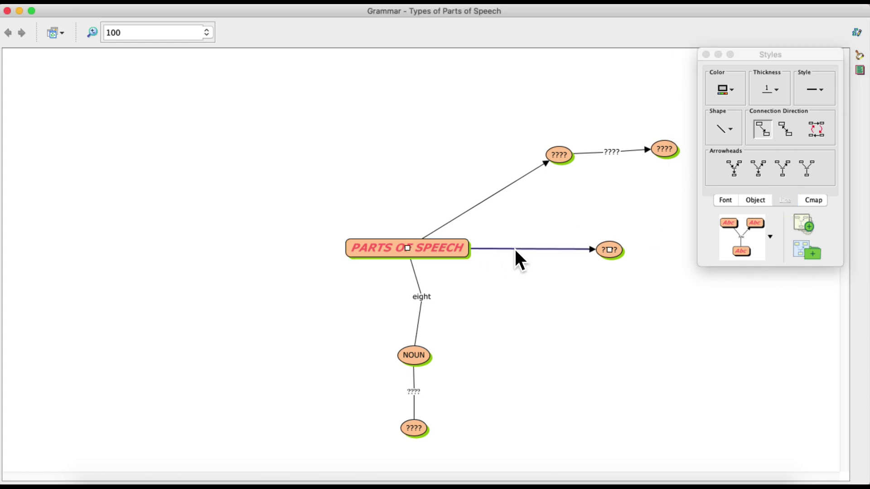
{"action": "left_click", "coordinate": [486, 203]}
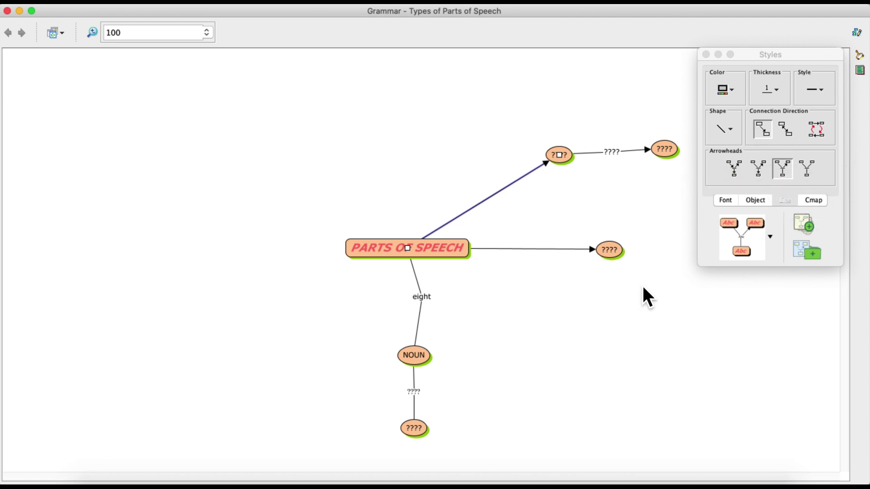
{"action": "right_click", "coordinate": [551, 307]}
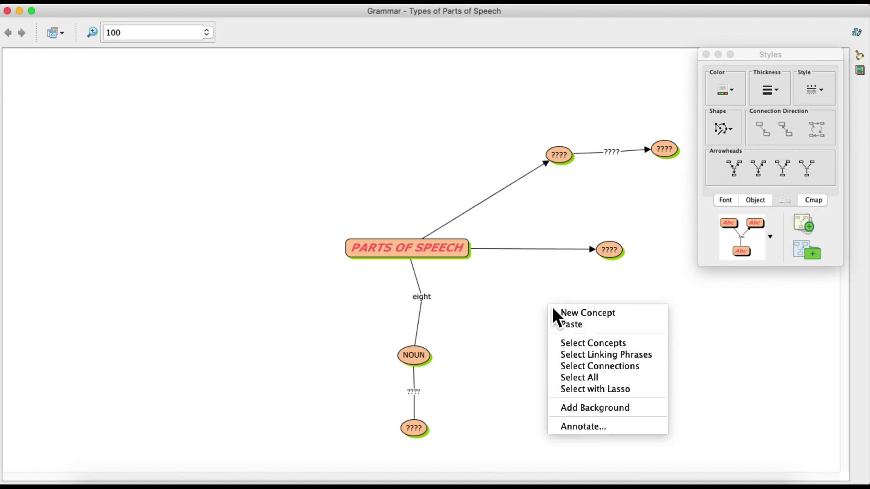
{"action": "left_click", "coordinate": [526, 324]}
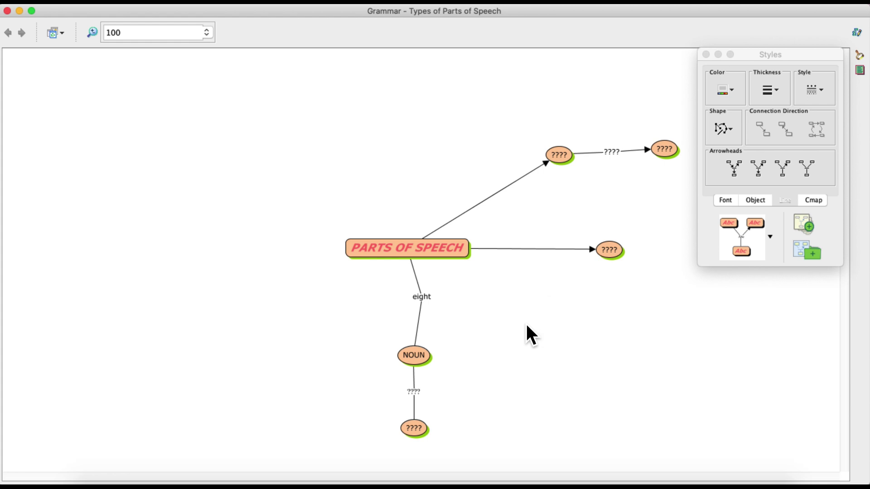
{"action": "right_click", "coordinate": [526, 324]}
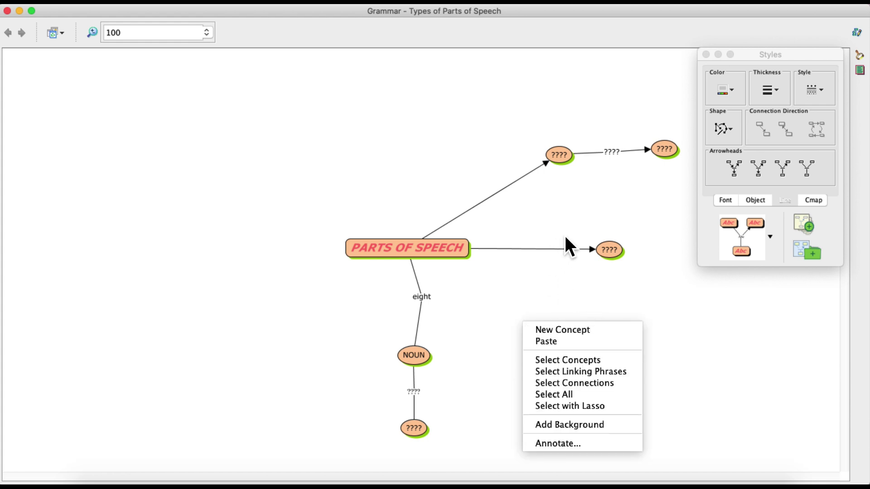
{"action": "left_click", "coordinate": [537, 249]}
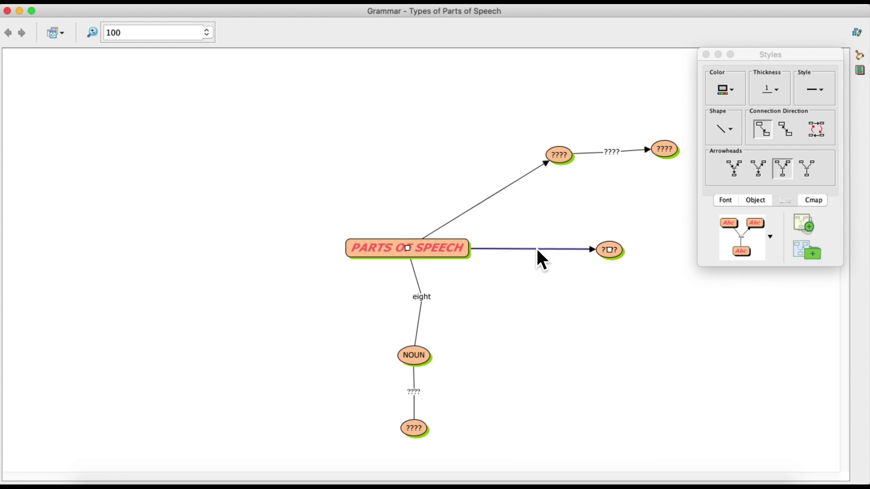
{"action": "right_click", "coordinate": [548, 270]}
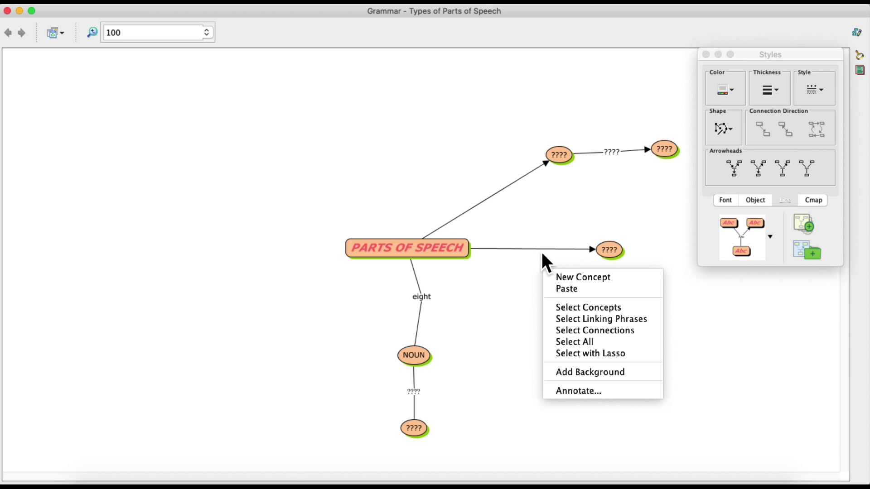
{"action": "left_click", "coordinate": [542, 254]}
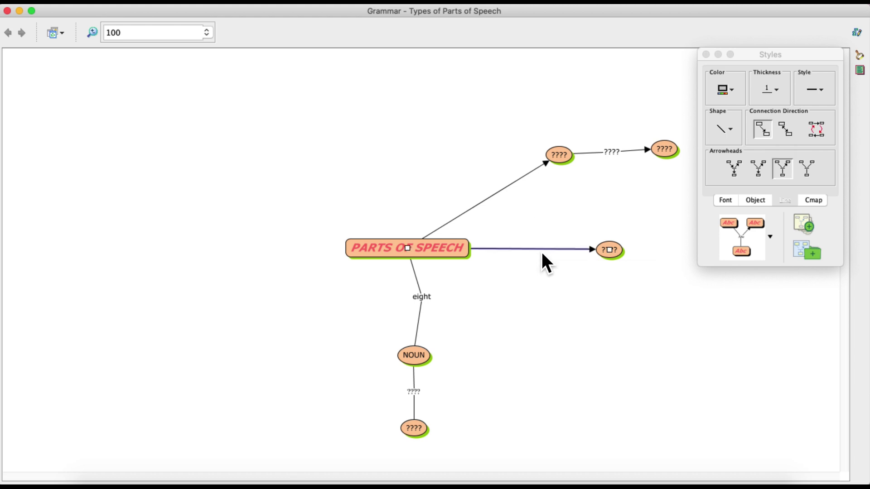
Open the Line format options for the horizontal connection from PARTS OF SPEECH and clear the selection.
{"action": "right_click", "coordinate": [542, 254]}
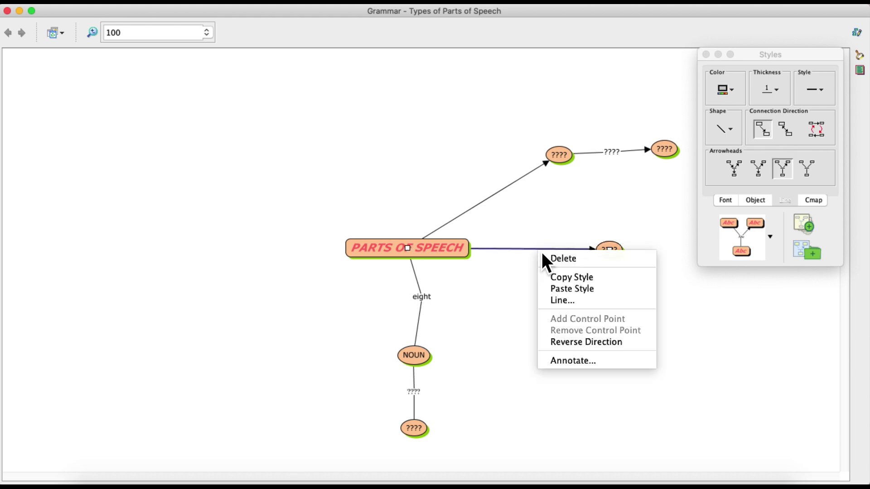
{"action": "left_click", "coordinate": [560, 303]}
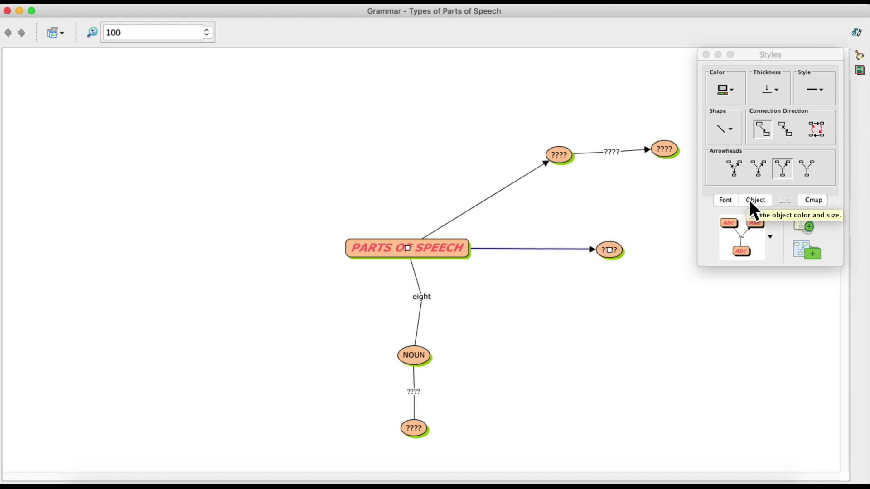
{"action": "left_click", "coordinate": [667, 272]}
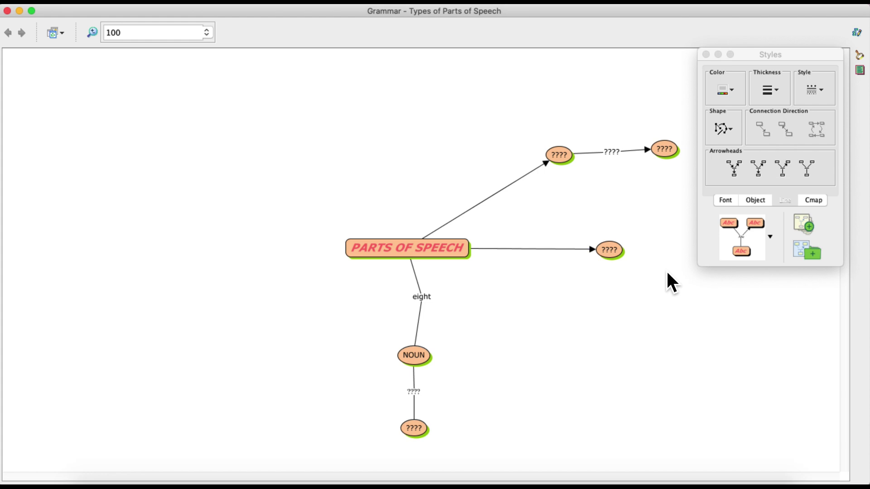
Color the horizontal connection from PARTS OF SPEECH red and set its line thickness to 4.
{"action": "left_click", "coordinate": [559, 251]}
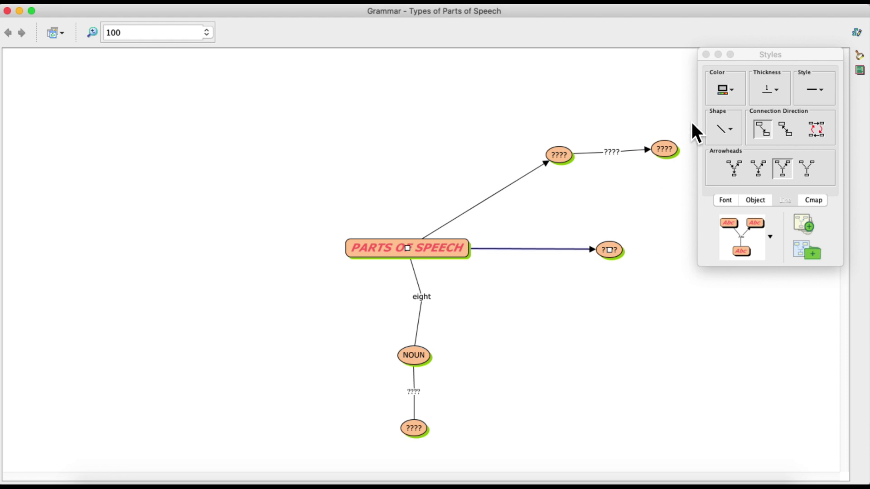
{"action": "left_click", "coordinate": [733, 92]}
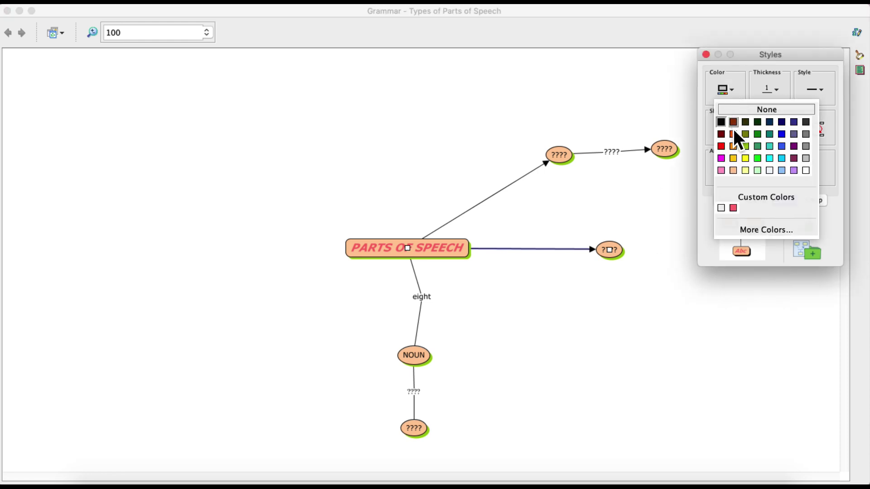
{"action": "left_click", "coordinate": [720, 147]}
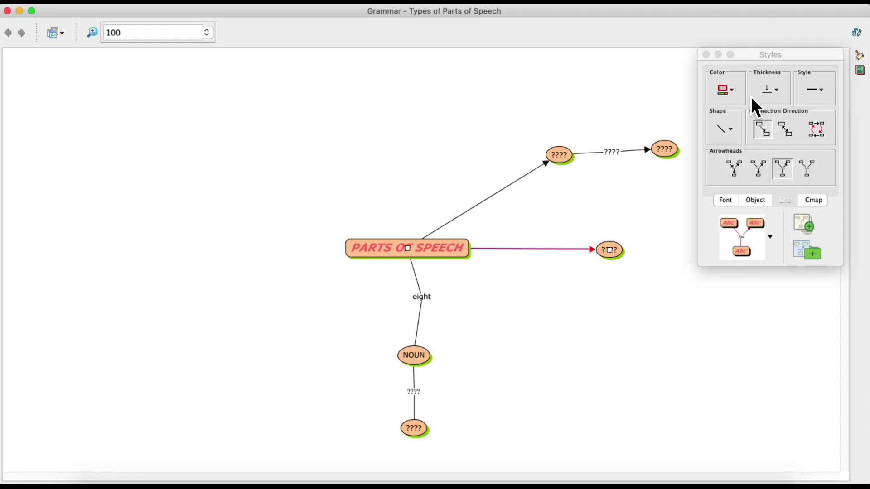
{"action": "left_click", "coordinate": [777, 90]}
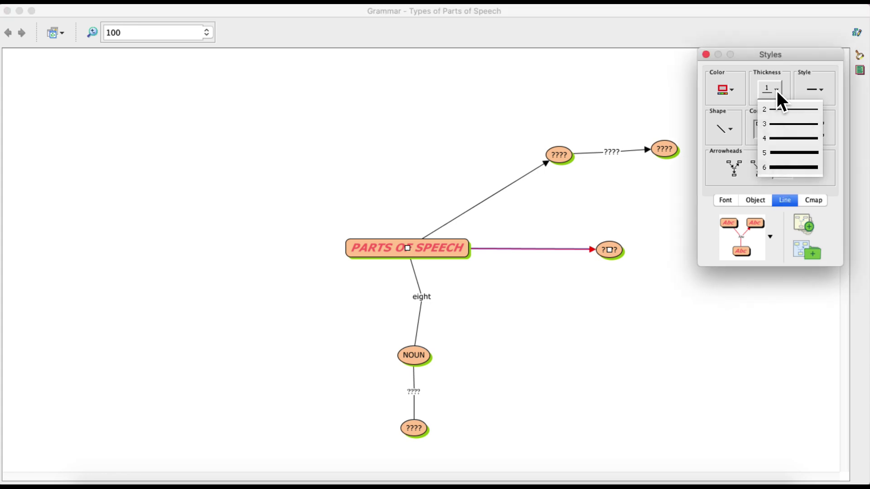
{"action": "left_click", "coordinate": [784, 138]}
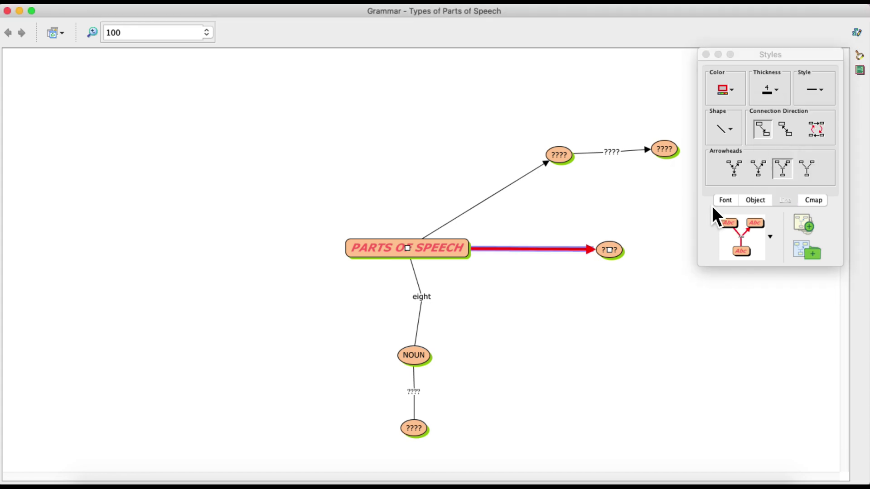
{"action": "left_click", "coordinate": [821, 91]}
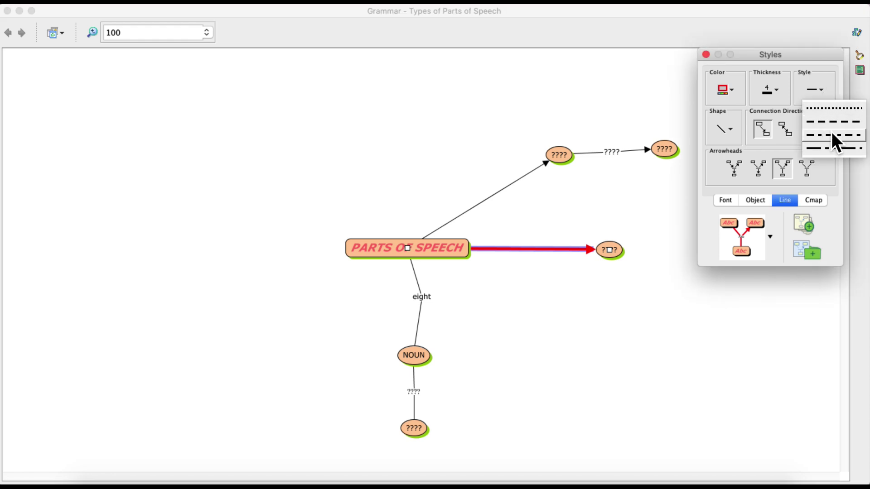
{"action": "left_click", "coordinate": [638, 209]}
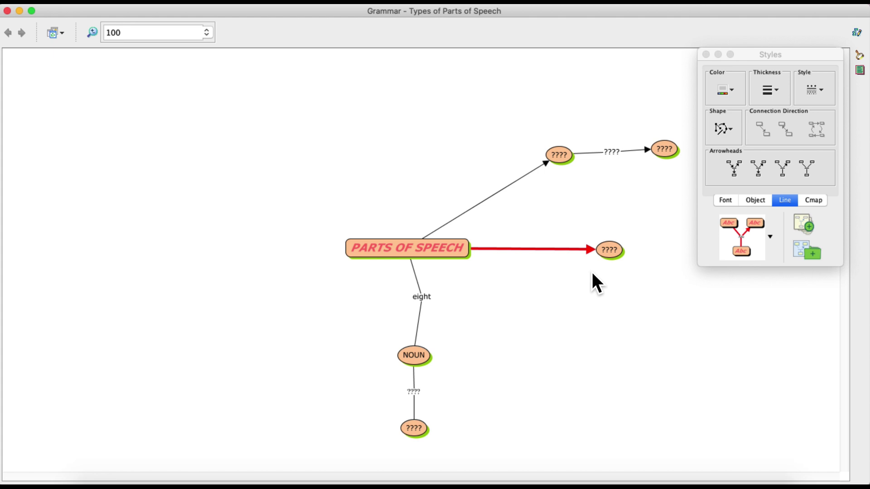
{"action": "left_click", "coordinate": [732, 130]}
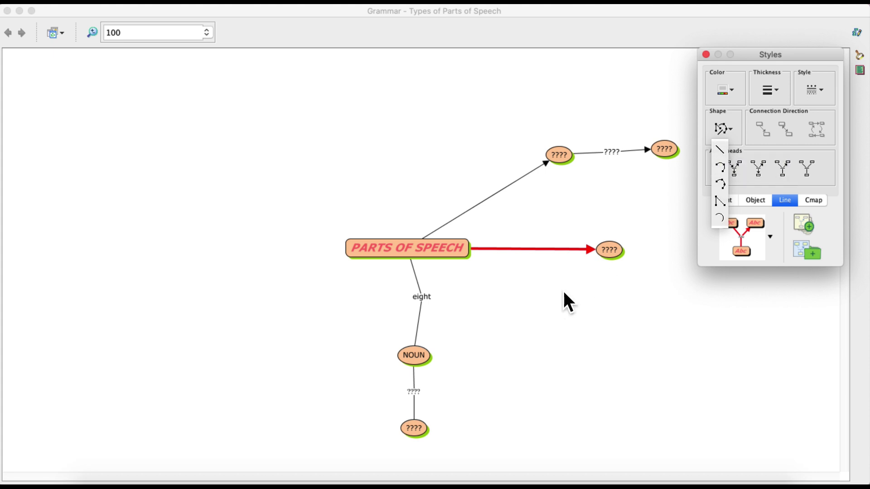
{"action": "left_click", "coordinate": [720, 204]}
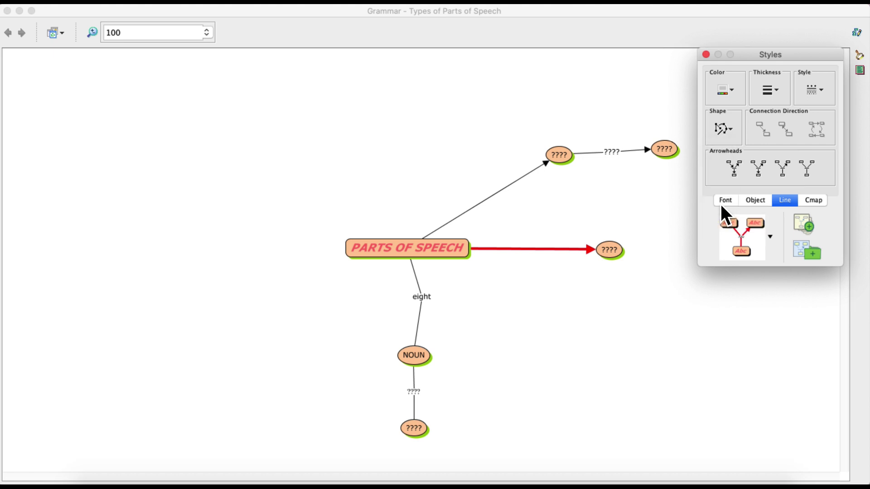
Change the shape of the thick red connection from a straight line to an angled line with a middle control point.
{"action": "left_click", "coordinate": [547, 251]}
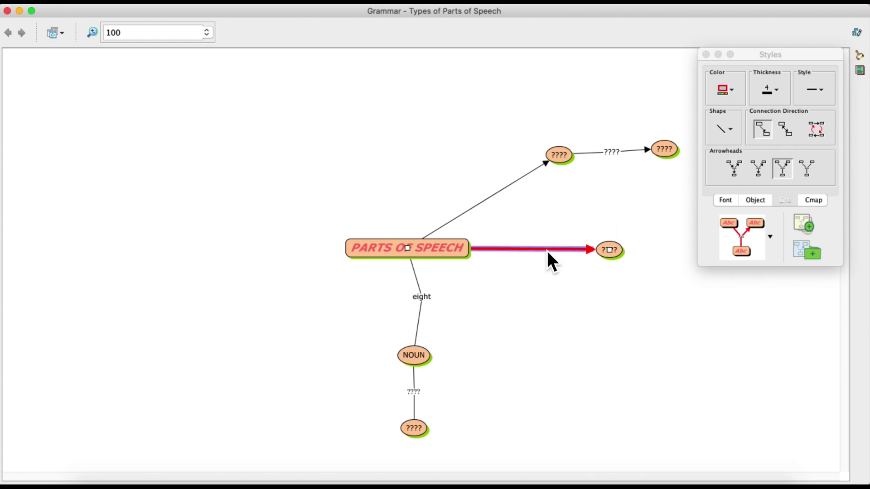
{"action": "left_click", "coordinate": [733, 134]}
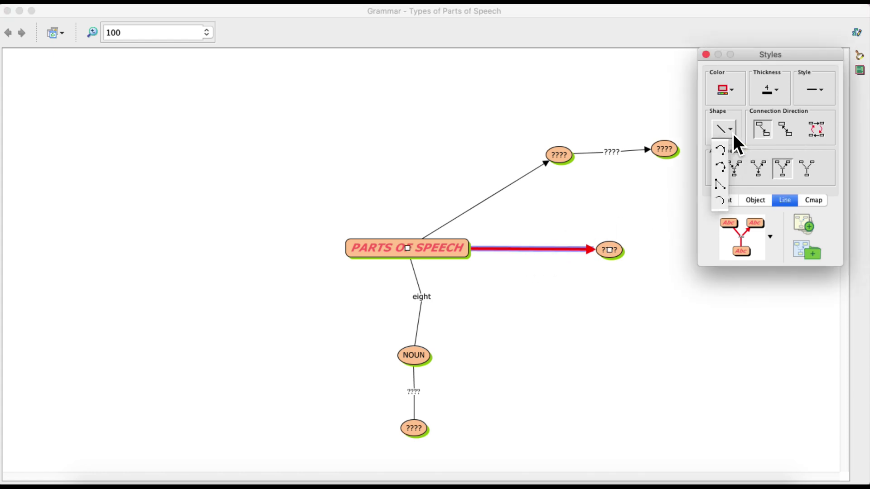
{"action": "left_click", "coordinate": [721, 189]}
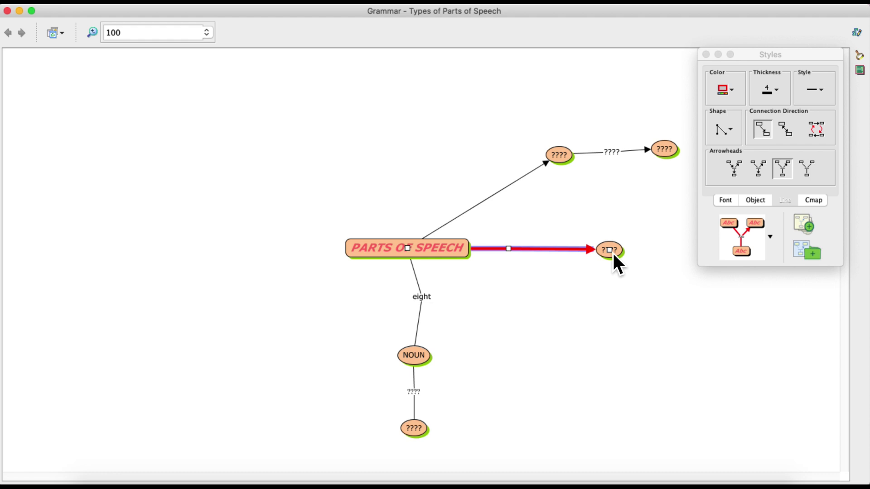
Try moving the red connection's arrow end to the empty area below PARTS OF SPEECH and undo the move.
{"action": "left_click_drag", "start_coordinate": [610, 253], "coordinate": [512, 322]}
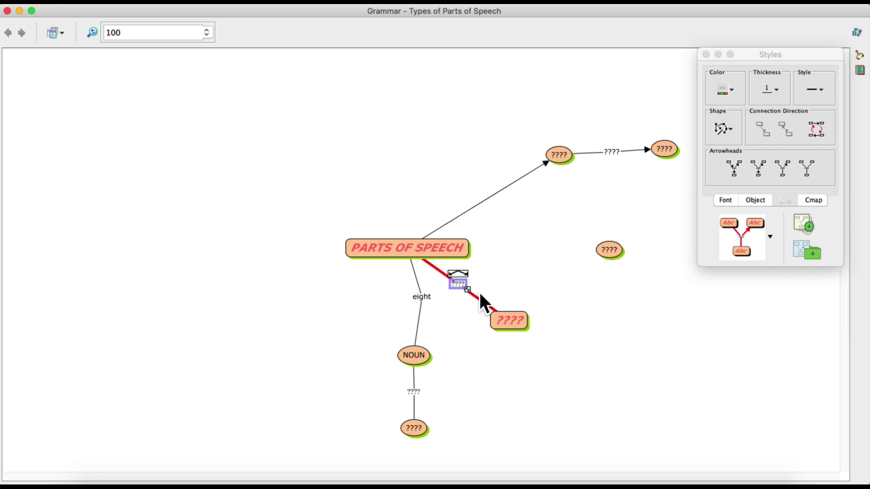
{"action": "key", "text": "super+z"}
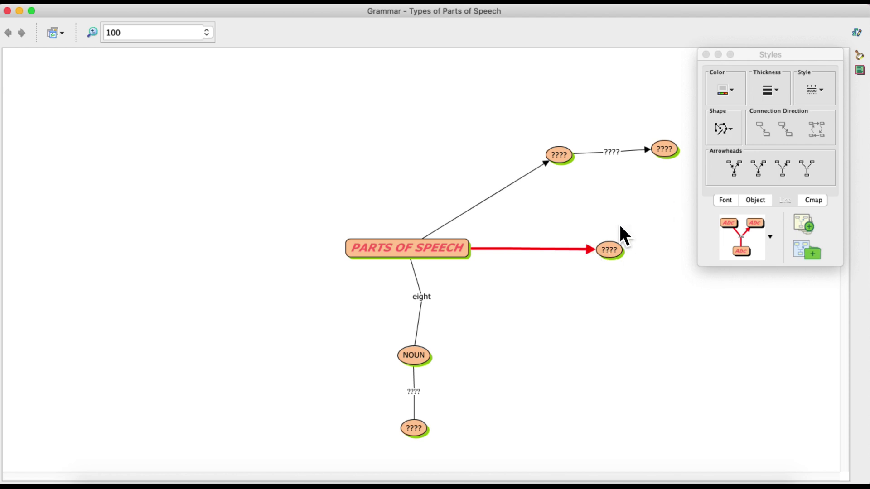
Move the red connection's arrow end off the ???? concept to the empty area below its middle control point, creating a new concept there.
{"action": "left_click", "coordinate": [554, 250]}
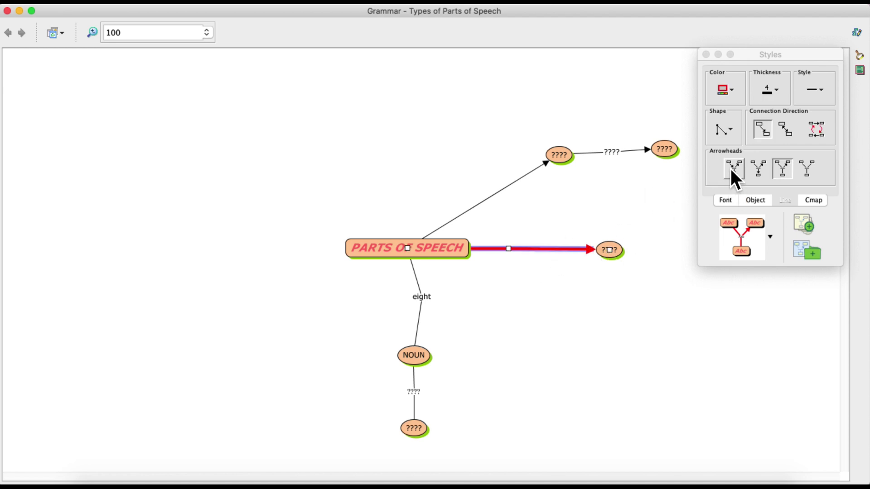
{"action": "left_click", "coordinate": [726, 130]}
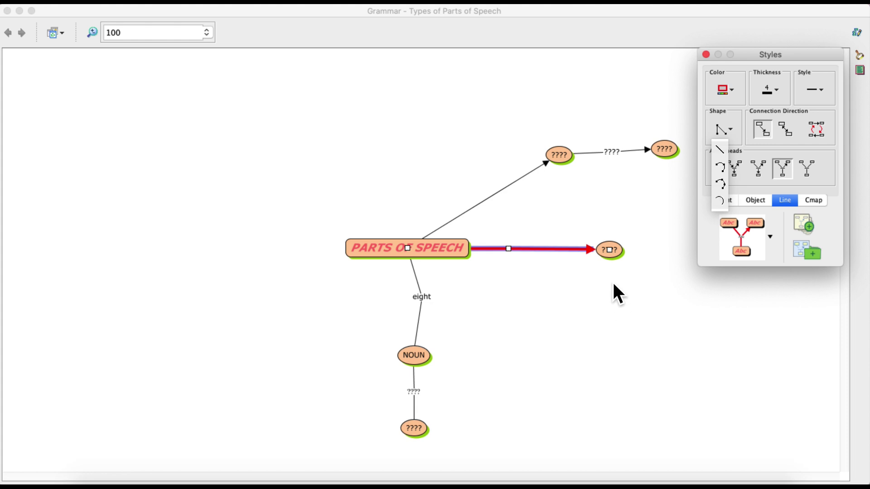
{"action": "left_click", "coordinate": [613, 251]}
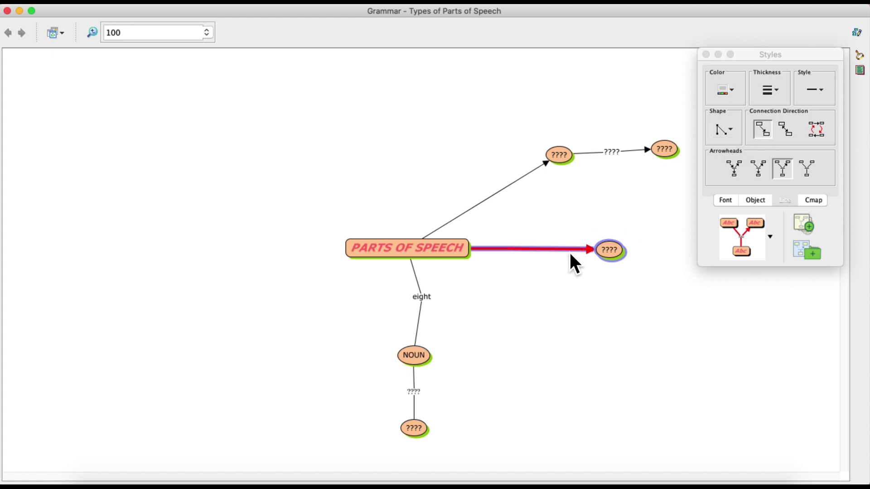
{"action": "left_click", "coordinate": [724, 132]}
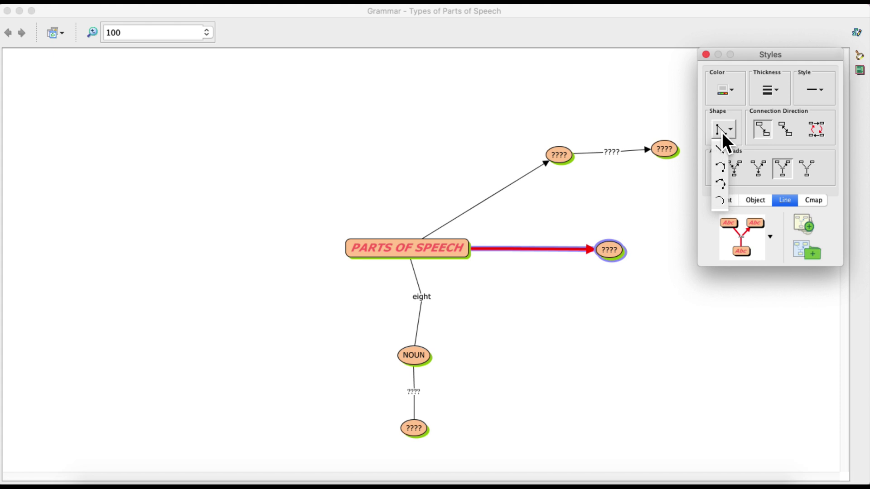
{"action": "left_click", "coordinate": [561, 249]}
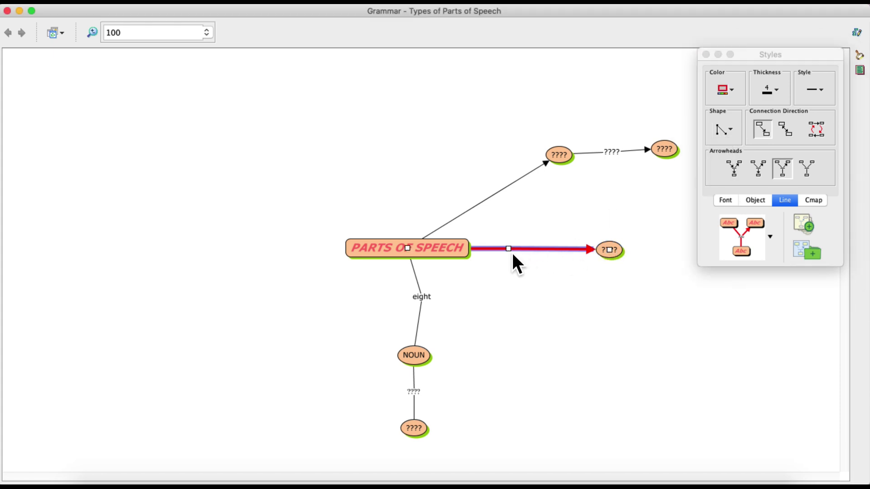
{"action": "left_click_drag", "start_coordinate": [613, 252], "coordinate": [514, 336]}
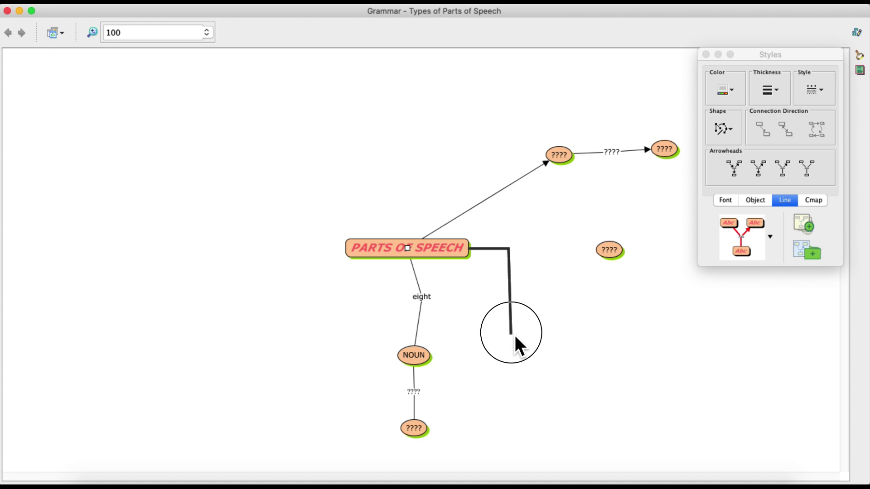
{"action": "left_click_drag", "start_coordinate": [515, 335], "coordinate": [515, 335]}
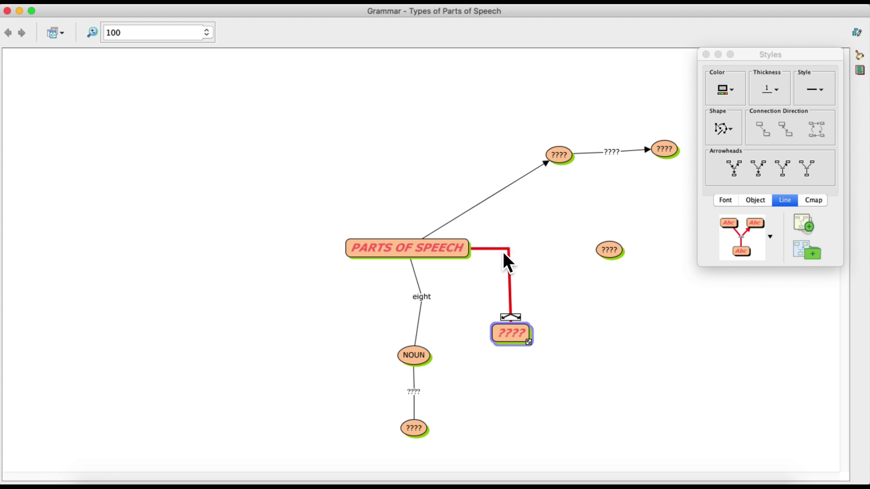
Cut the disconnected ???? concept to the east of PARTS OF SPEECH from the map.
{"action": "left_click", "coordinate": [618, 250]}
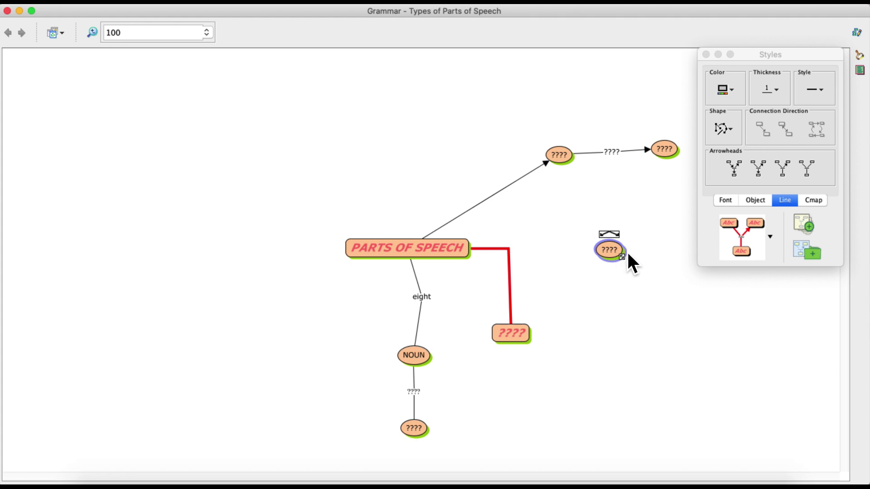
{"action": "left_click", "coordinate": [645, 265]}
{"action": "left_click", "coordinate": [614, 254]}
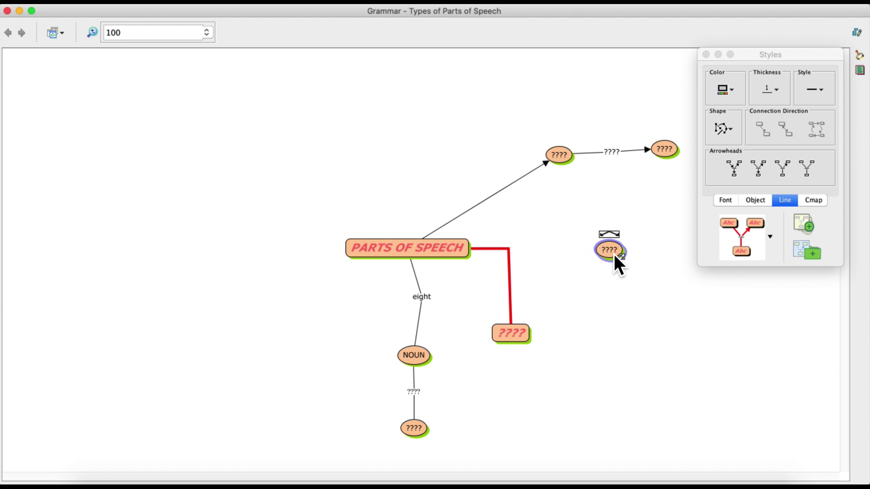
{"action": "right_click", "coordinate": [614, 255]}
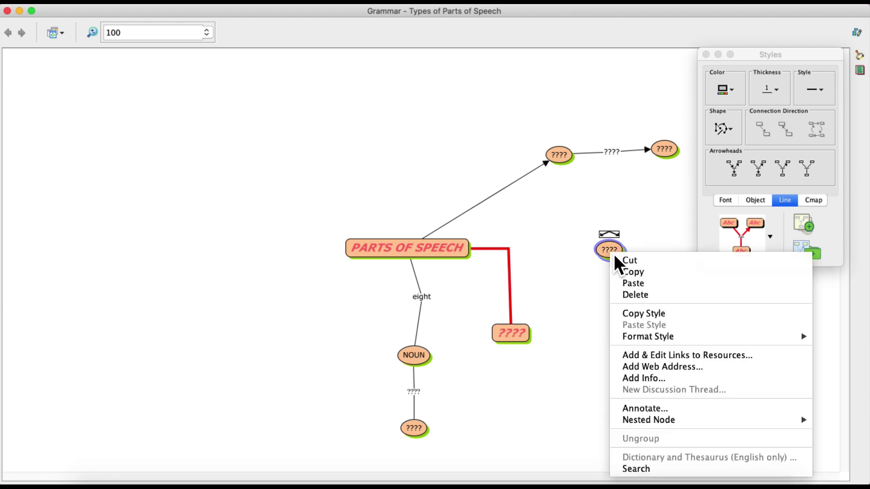
{"action": "left_click", "coordinate": [627, 259]}
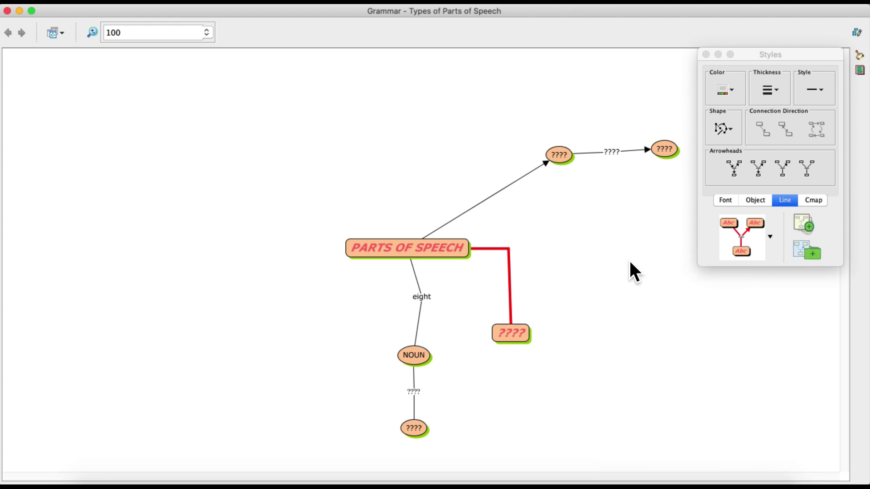
{"action": "left_click", "coordinate": [522, 337]}
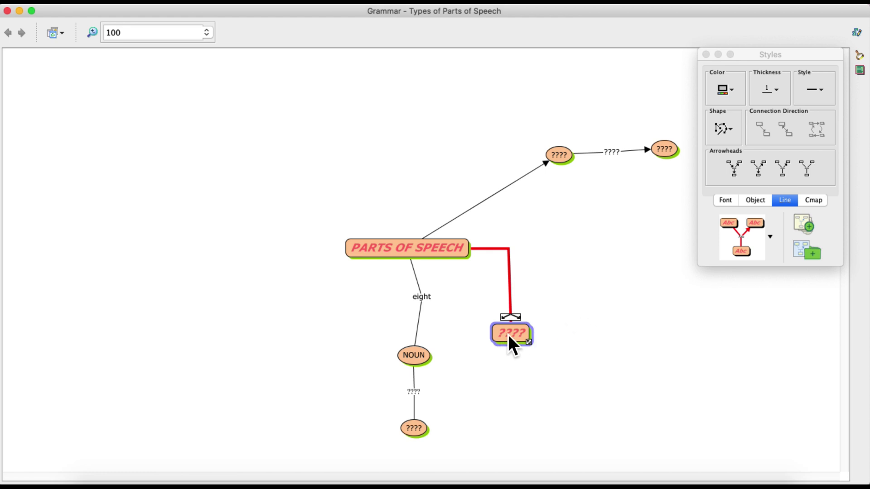
{"action": "left_click", "coordinate": [568, 329]}
{"action": "left_click", "coordinate": [501, 331]}
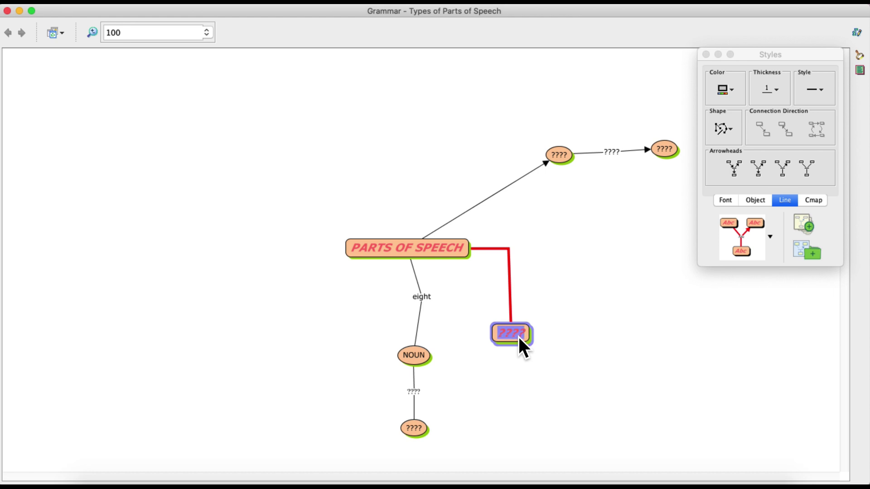
{"action": "left_click", "coordinate": [582, 344]}
{"action": "left_click", "coordinate": [517, 335]}
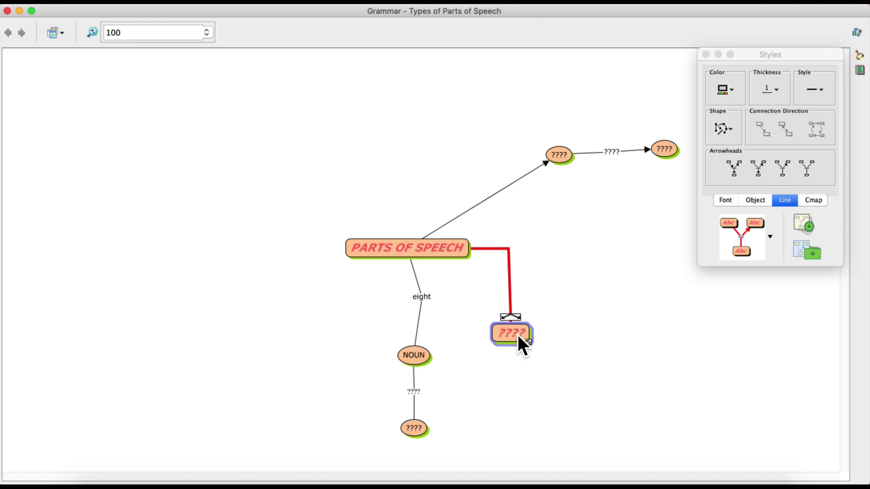
{"action": "left_click", "coordinate": [583, 331]}
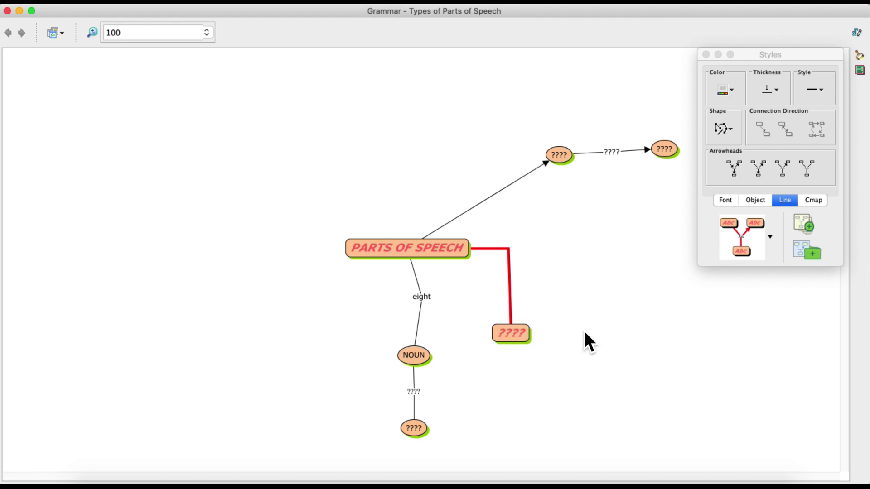
Rename the concept at the end of the red connection as Pronoun and place it directly below the line's bend.
{"action": "left_click", "coordinate": [532, 332]}
{"action": "left_click_drag", "start_coordinate": [535, 335], "coordinate": [555, 336]}
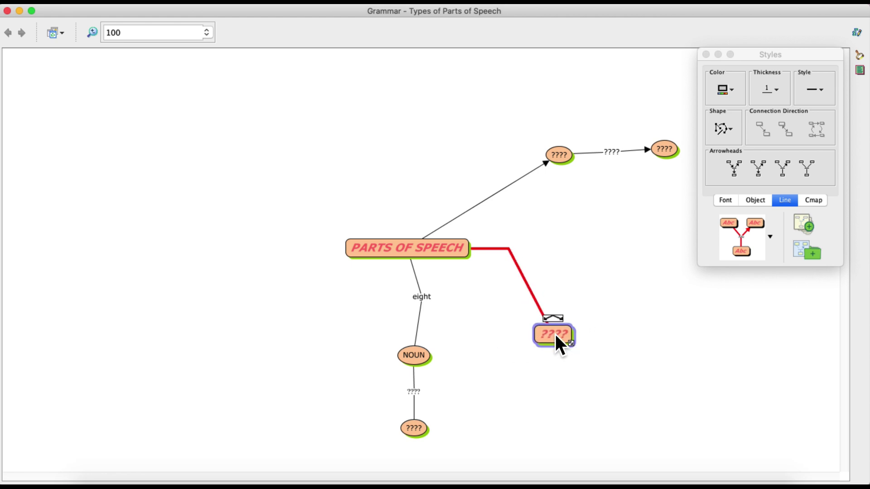
{"action": "left_click", "coordinate": [633, 327]}
{"action": "left_click", "coordinate": [725, 201]}
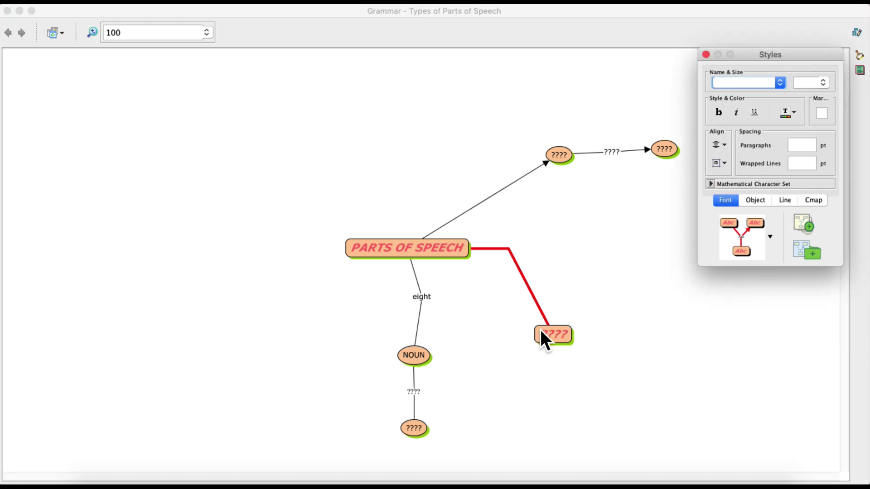
{"action": "double_click", "coordinate": [557, 335]}
{"action": "type", "text": "P"}
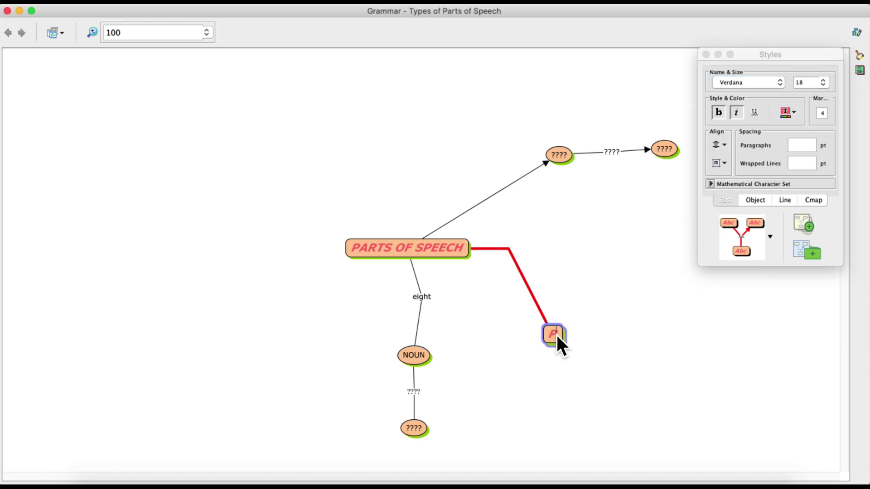
{"action": "type", "text": "ronoun"}
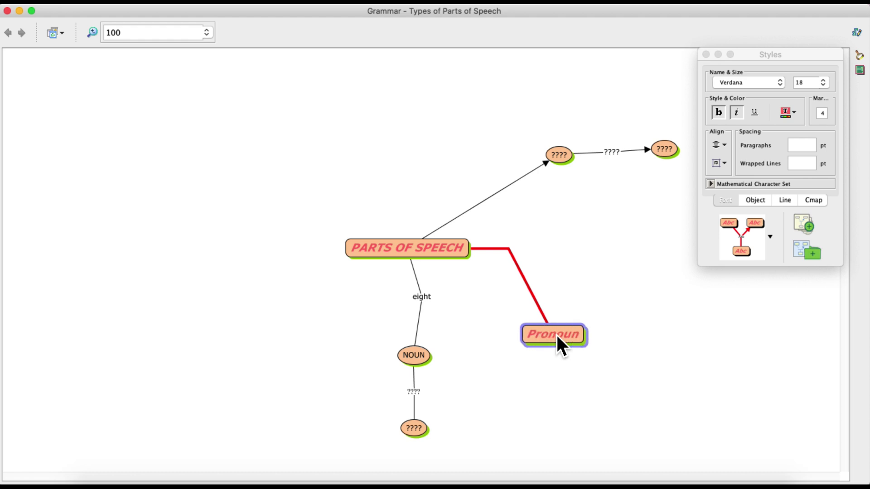
{"action": "left_click", "coordinate": [681, 333]}
{"action": "left_click_drag", "start_coordinate": [577, 338], "coordinate": [535, 337]}
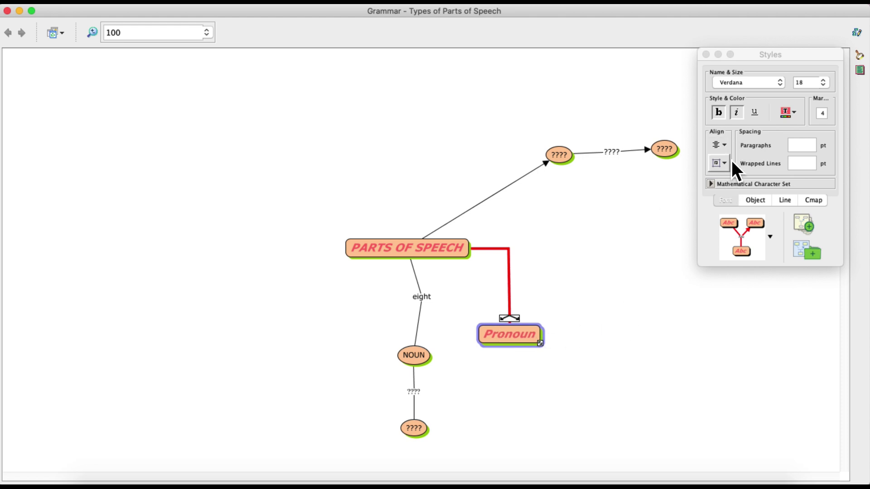
Open the Line format options and select all connections in the map.
{"action": "left_click", "coordinate": [784, 202]}
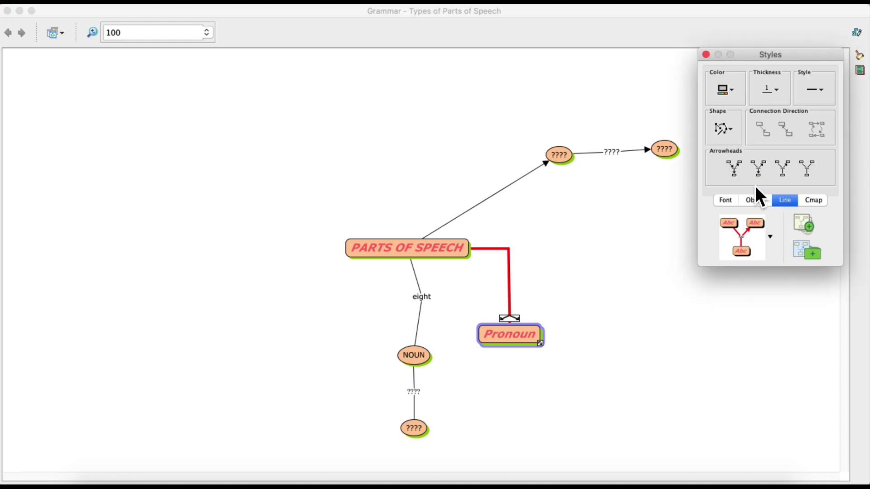
{"action": "left_click", "coordinate": [730, 129]}
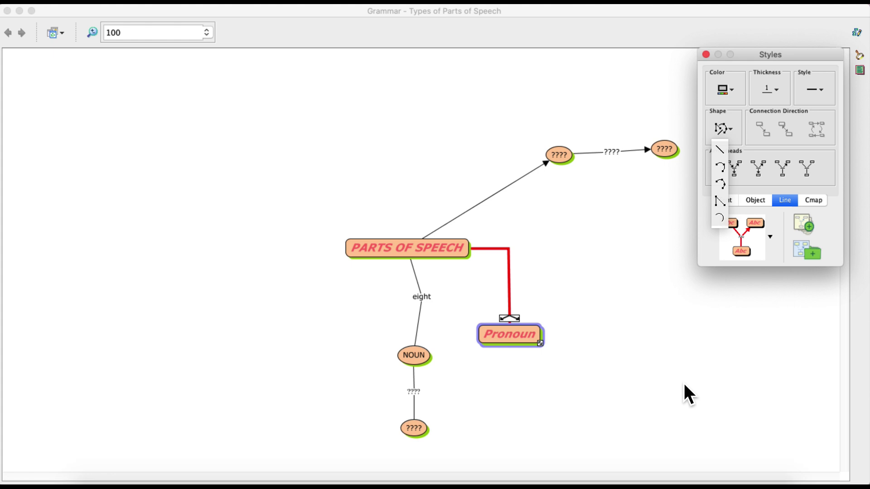
{"action": "right_click", "coordinate": [599, 279]}
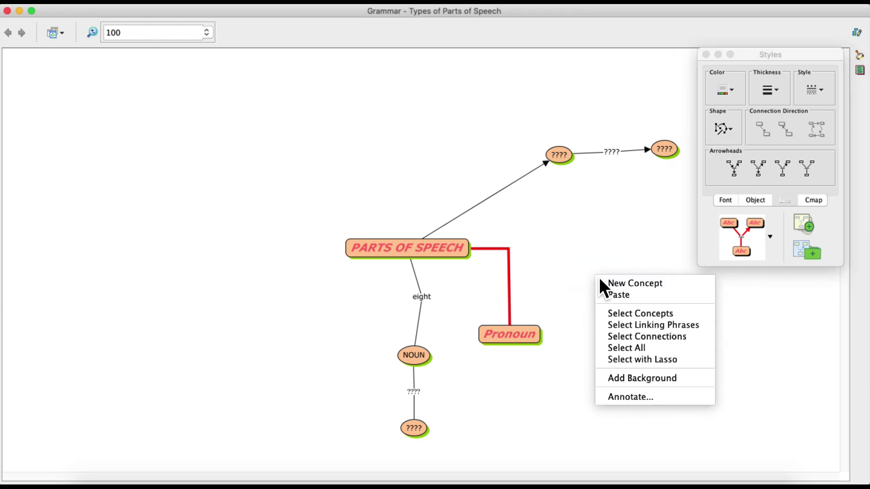
{"action": "left_click", "coordinate": [657, 336]}
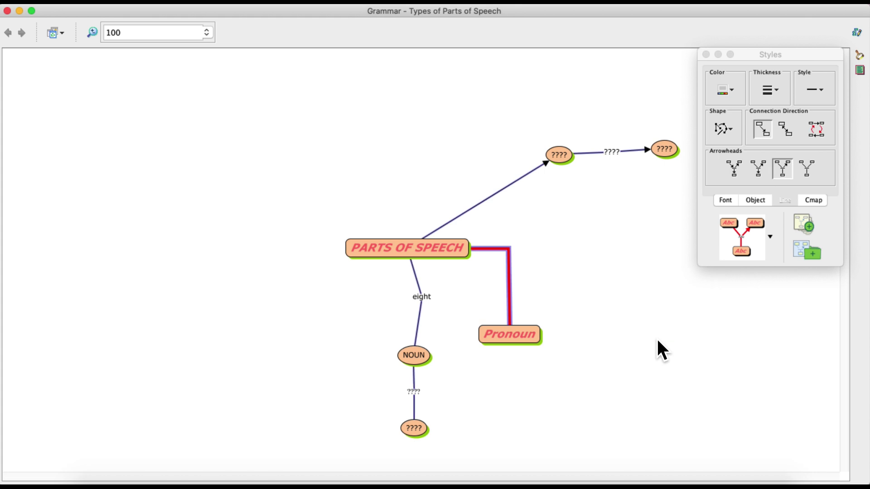
Select all concepts, followed by all linking phrases, and clear the selection.
{"action": "right_click", "coordinate": [580, 252]}
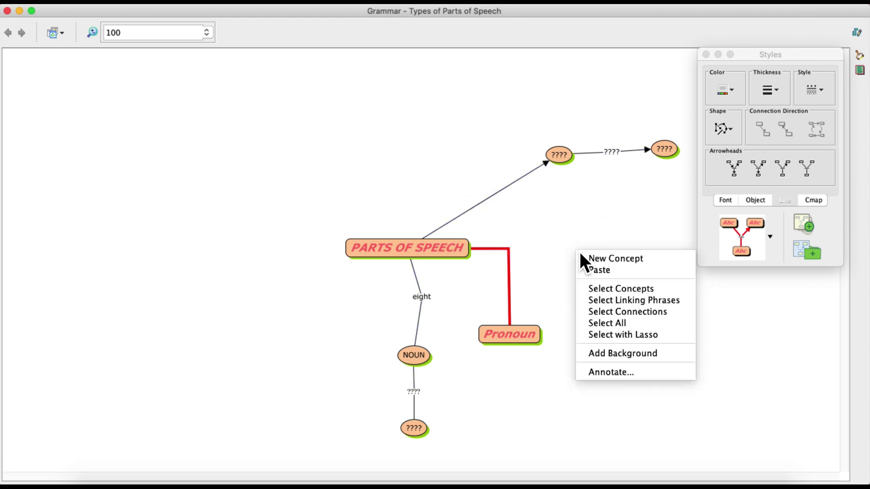
{"action": "left_click", "coordinate": [599, 290]}
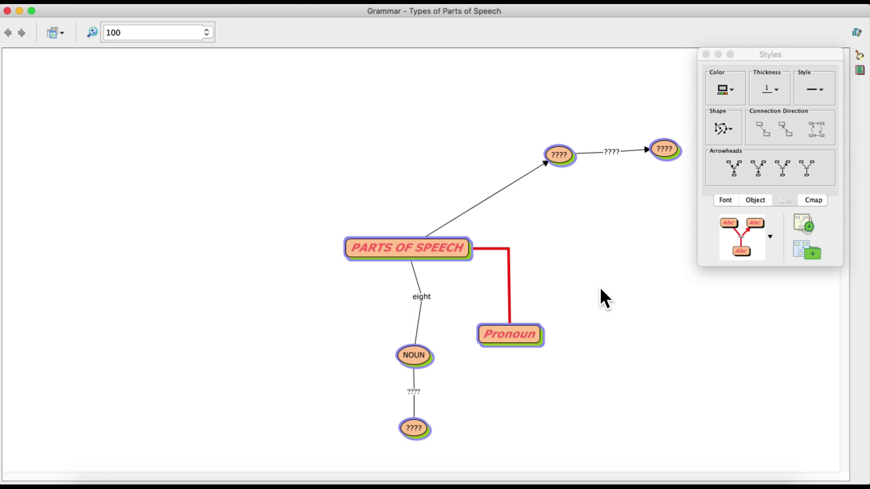
{"action": "right_click", "coordinate": [590, 264]}
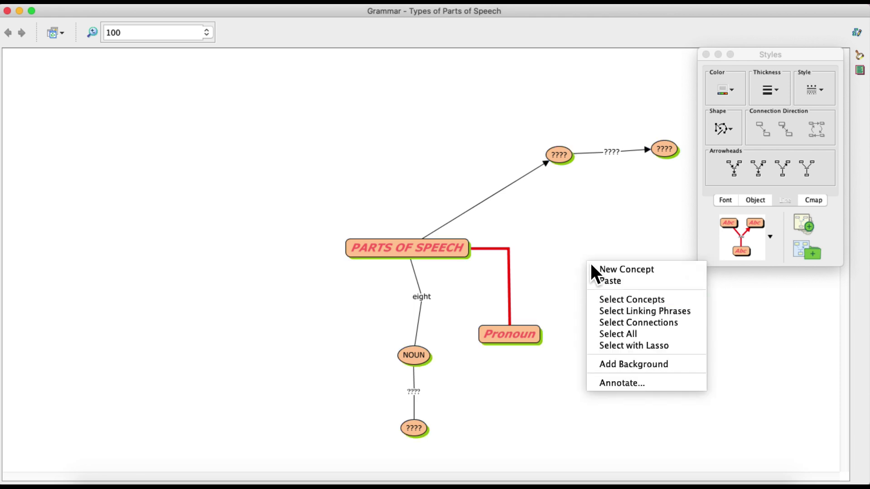
{"action": "left_click", "coordinate": [615, 311]}
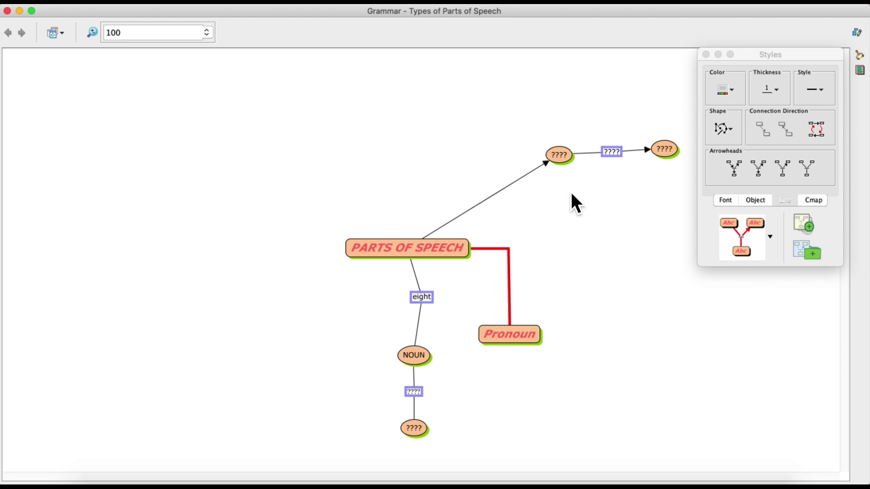
{"action": "left_click", "coordinate": [626, 318]}
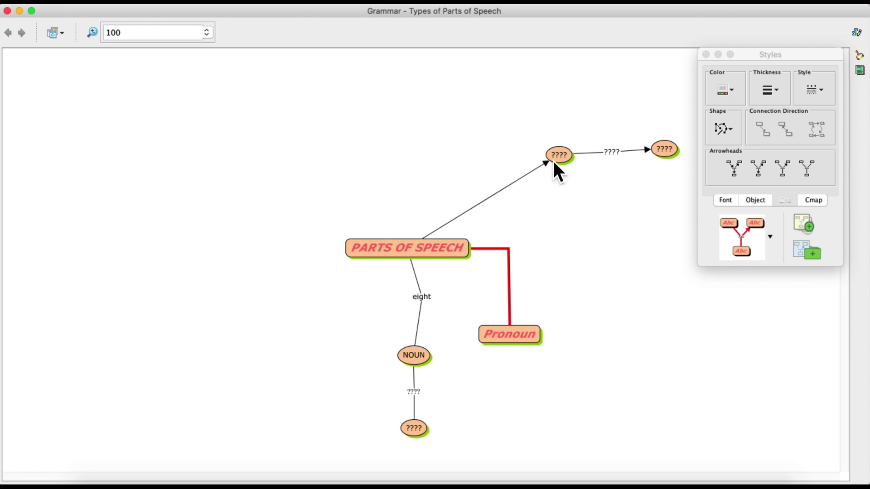
Apply the second arrowhead style to the diagonal connection and reverse its direction so the arrow points to PARTS OF SPEECH.
{"action": "left_click", "coordinate": [760, 172]}
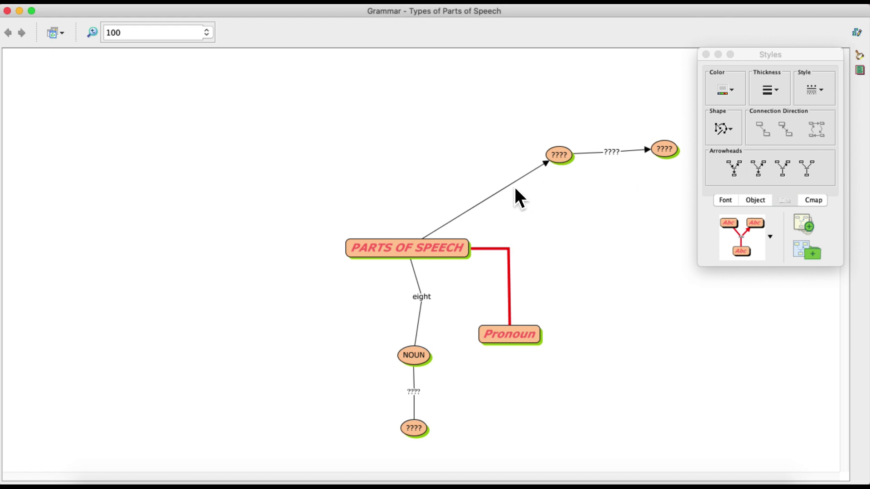
{"action": "left_click", "coordinate": [515, 188]}
{"action": "left_click", "coordinate": [759, 170]}
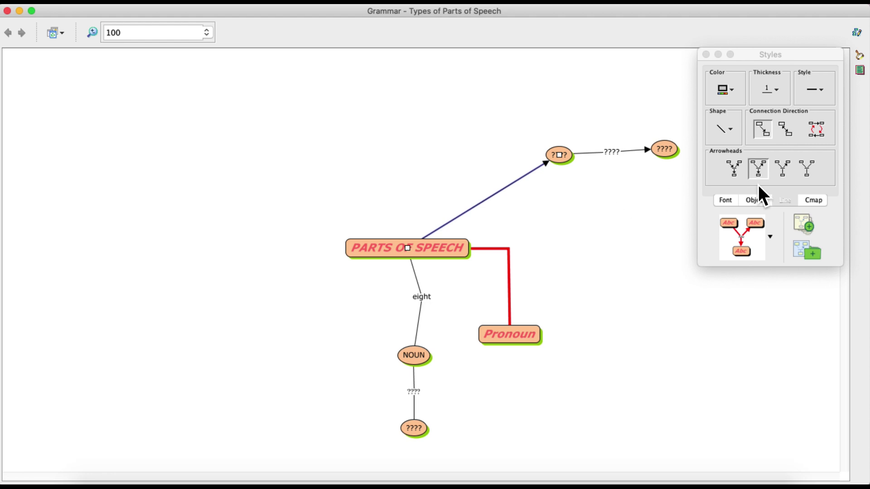
{"action": "left_click", "coordinate": [817, 130]}
{"action": "left_click", "coordinate": [789, 130]}
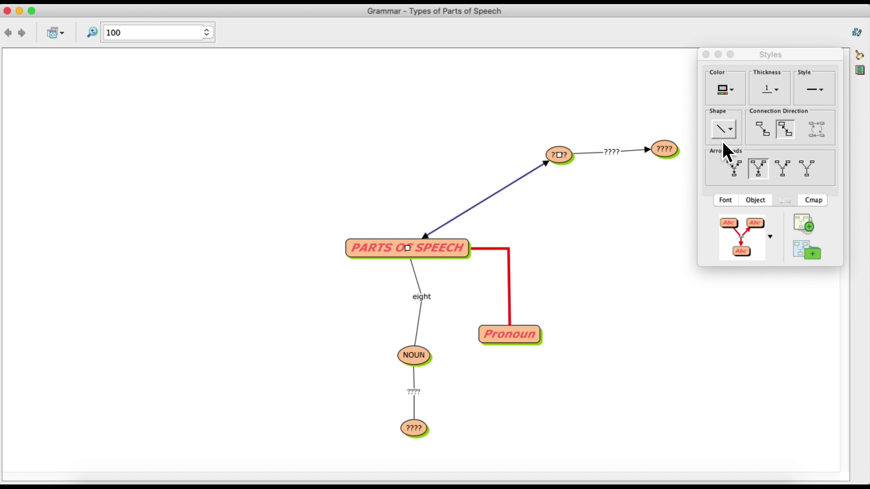
{"action": "left_click", "coordinate": [762, 130]}
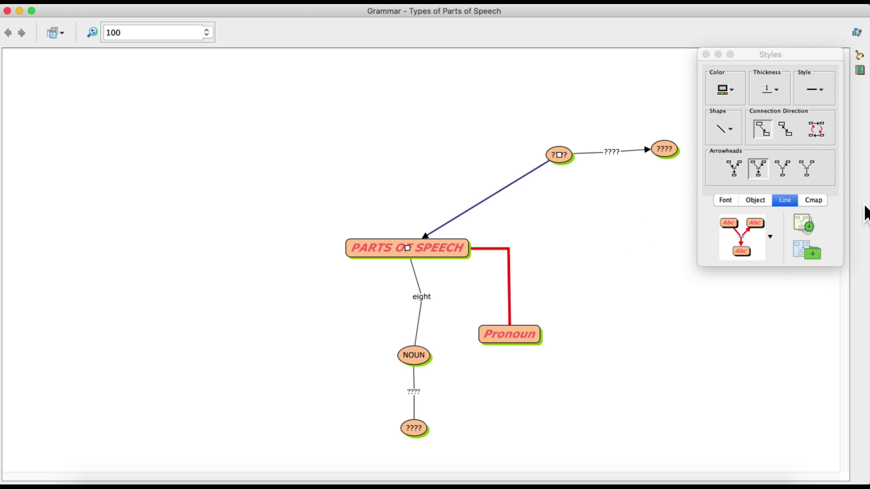
Set the Cmap's background color to light blue, and view the background image chooser without picking an image.
{"action": "left_click", "coordinate": [820, 199]}
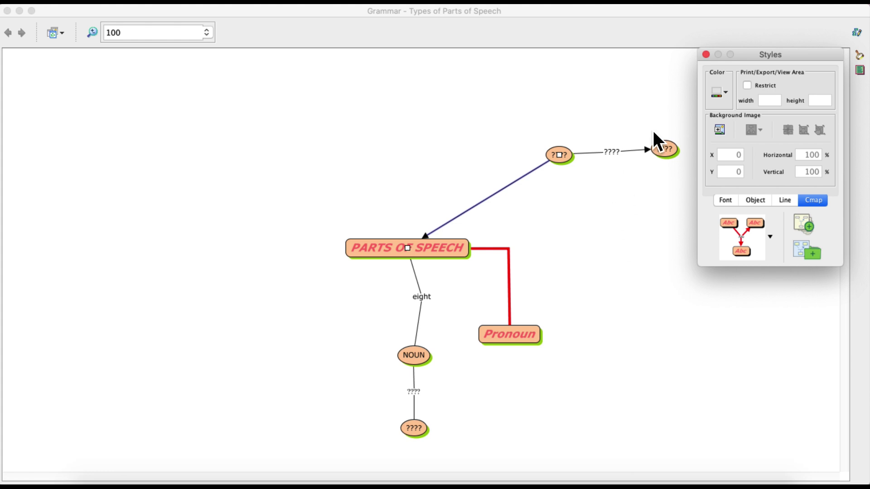
{"action": "left_click", "coordinate": [729, 91]}
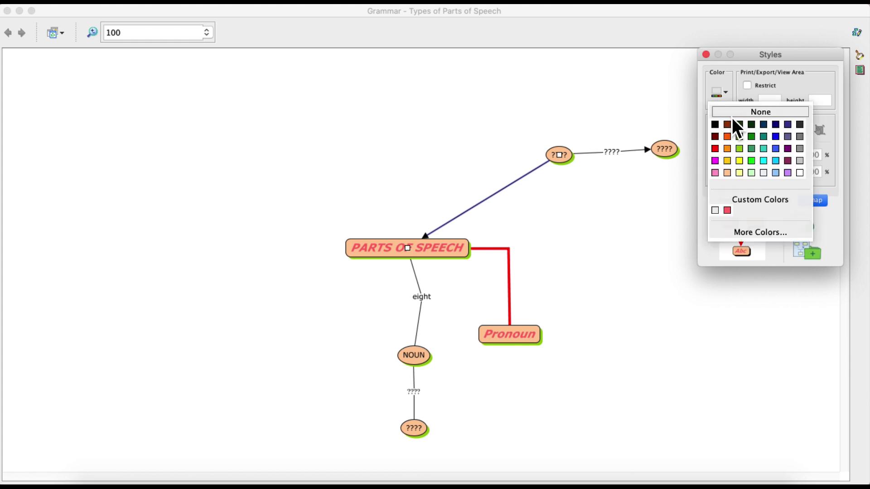
{"action": "left_click", "coordinate": [779, 174]}
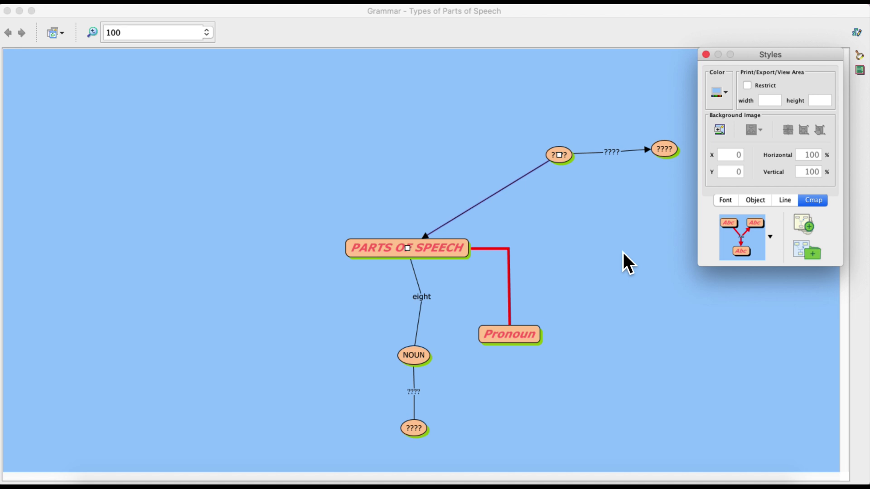
{"action": "left_click", "coordinate": [719, 131]}
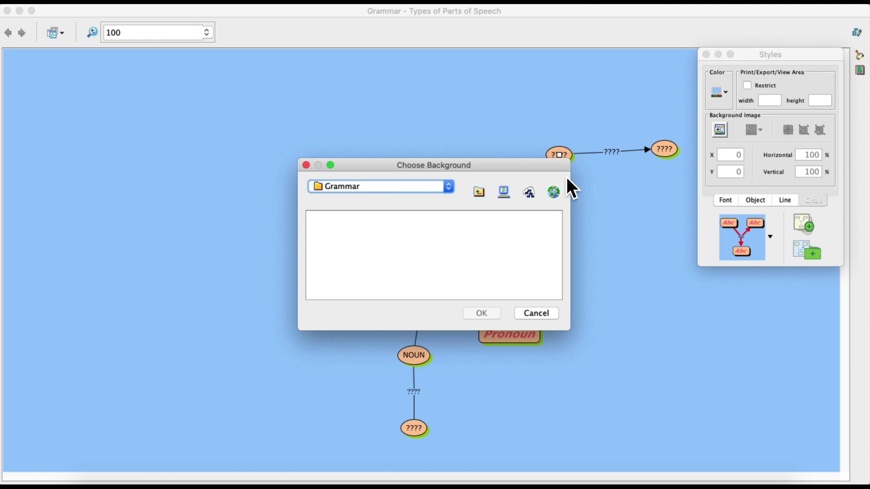
{"action": "left_click", "coordinate": [536, 314]}
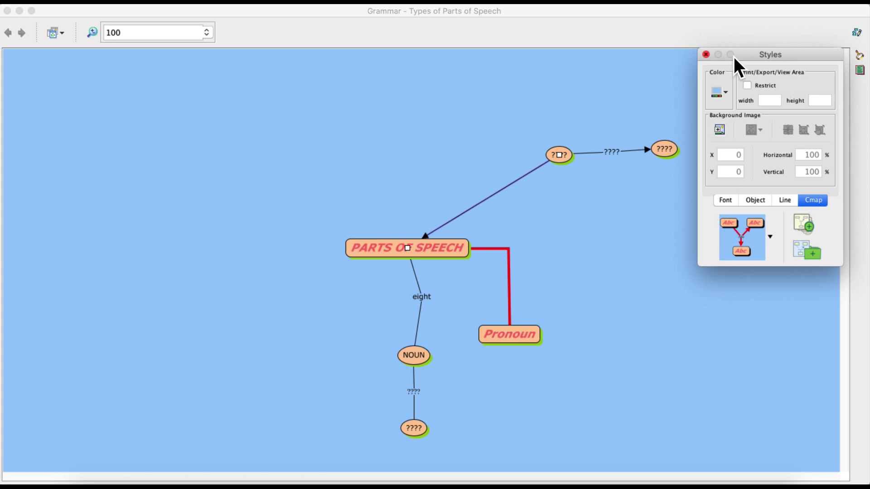
Close the Styles palette and show it again.
{"action": "left_click", "coordinate": [707, 56]}
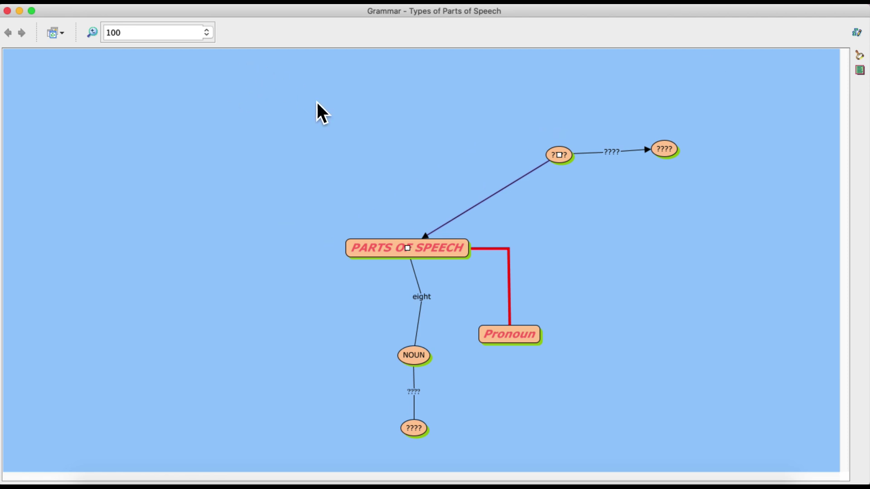
{"action": "left_click", "coordinate": [285, 4]}
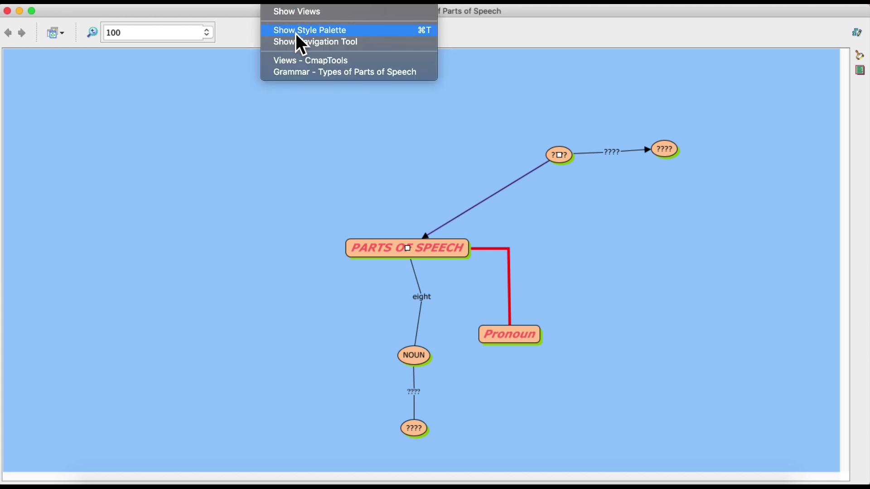
{"action": "left_click", "coordinate": [295, 32]}
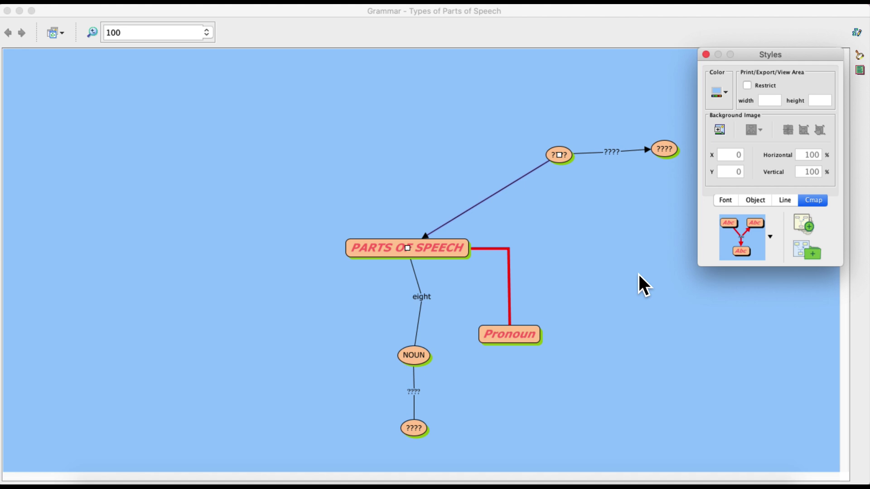
Select everything in the map, move it together left and slightly up, clear the selection and close the Styles palette.
{"action": "right_click", "coordinate": [599, 226]}
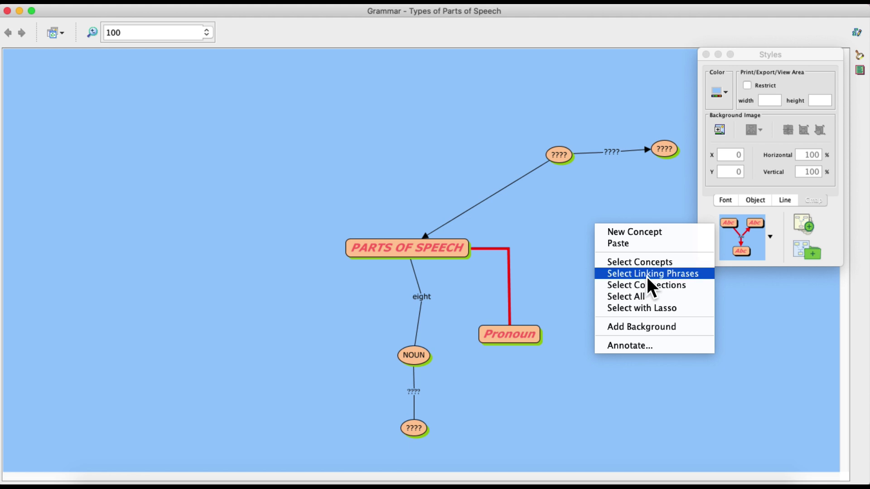
{"action": "left_click", "coordinate": [646, 300]}
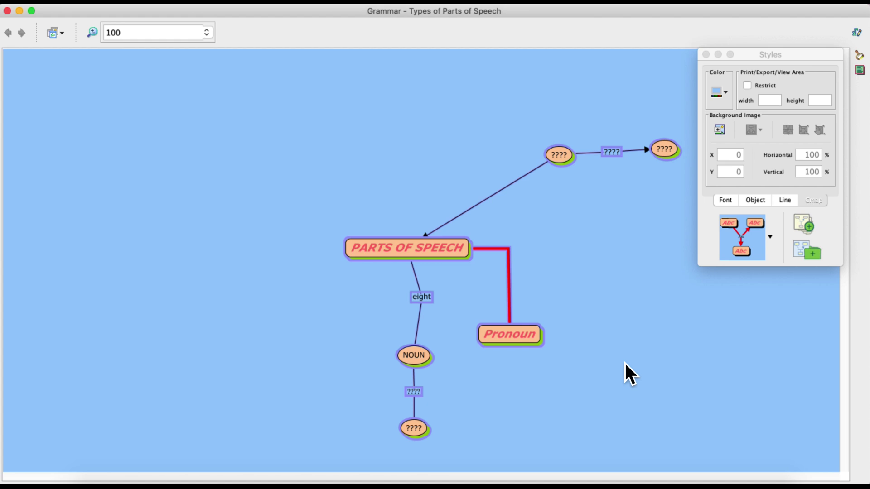
{"action": "left_click_drag", "start_coordinate": [378, 247], "coordinate": [276, 237]}
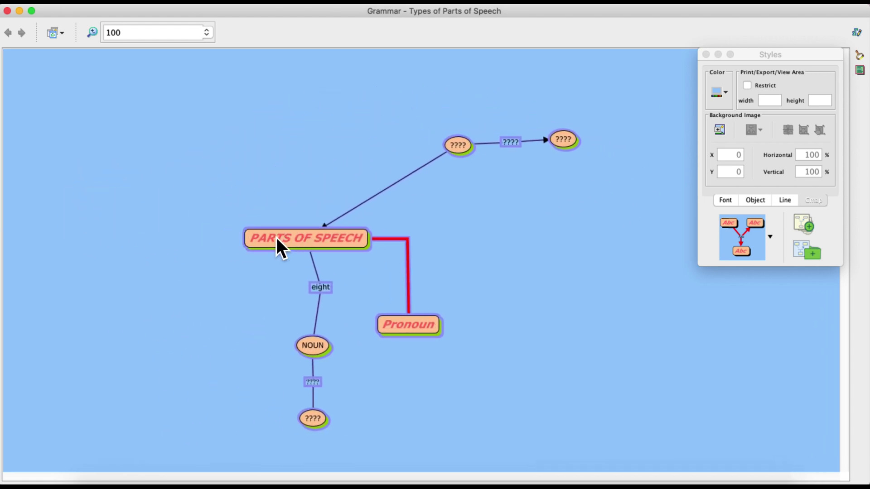
{"action": "left_click", "coordinate": [630, 200]}
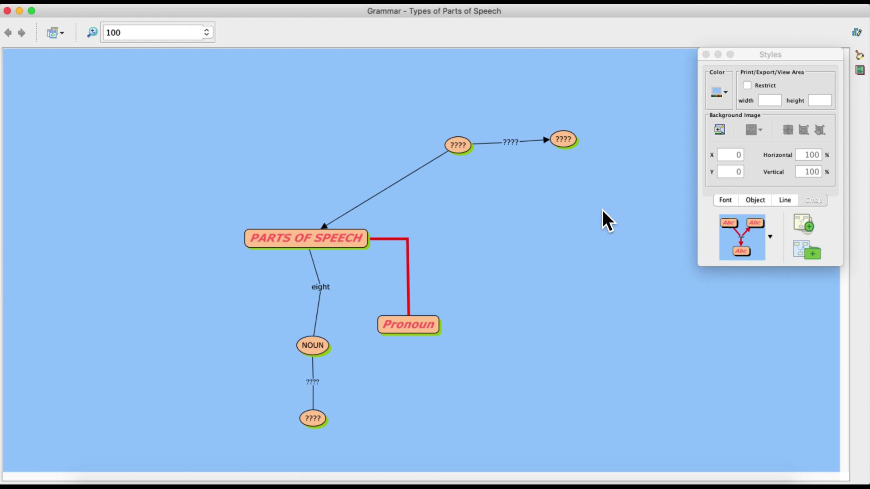
{"action": "left_click", "coordinate": [706, 54]}
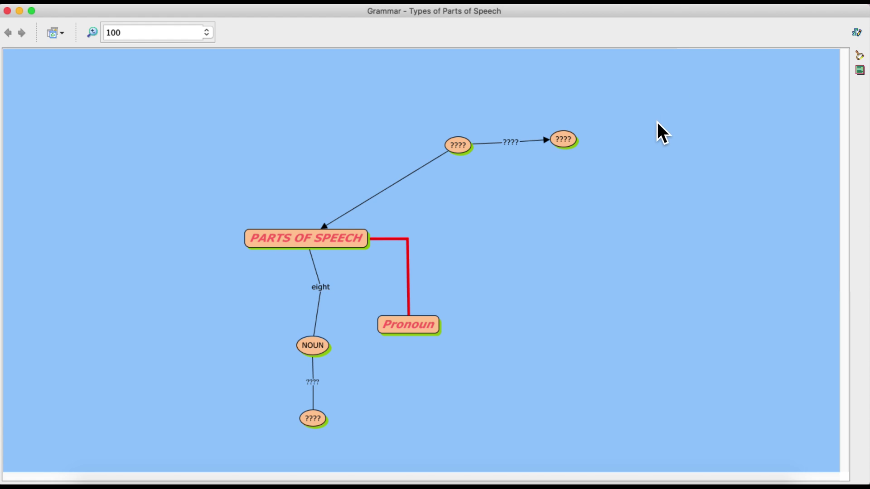